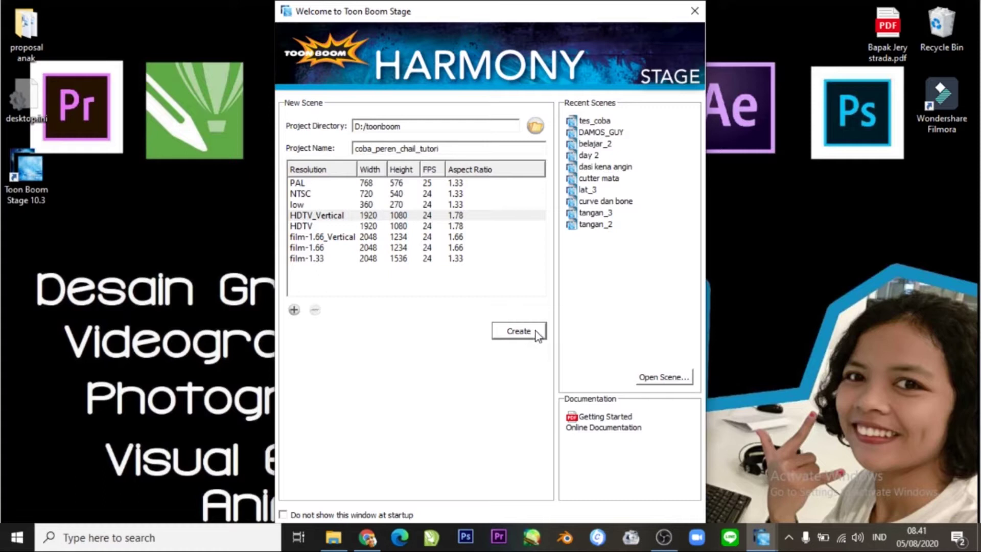
Step: Create the new scene with the HDTV_Vertical resolution and switch to the Hand-Drawn Animation workspace
click(529, 333)
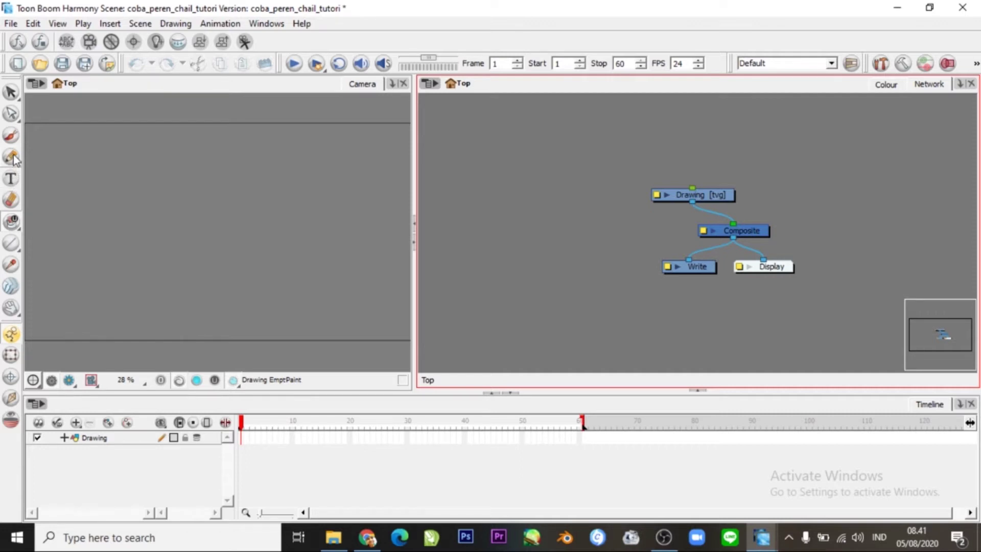
click(11, 136)
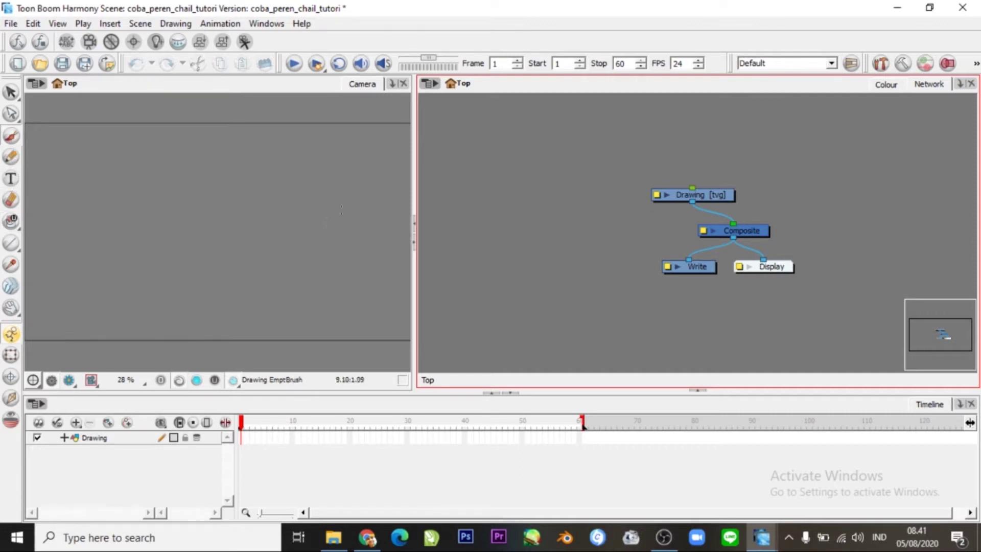
click(279, 25)
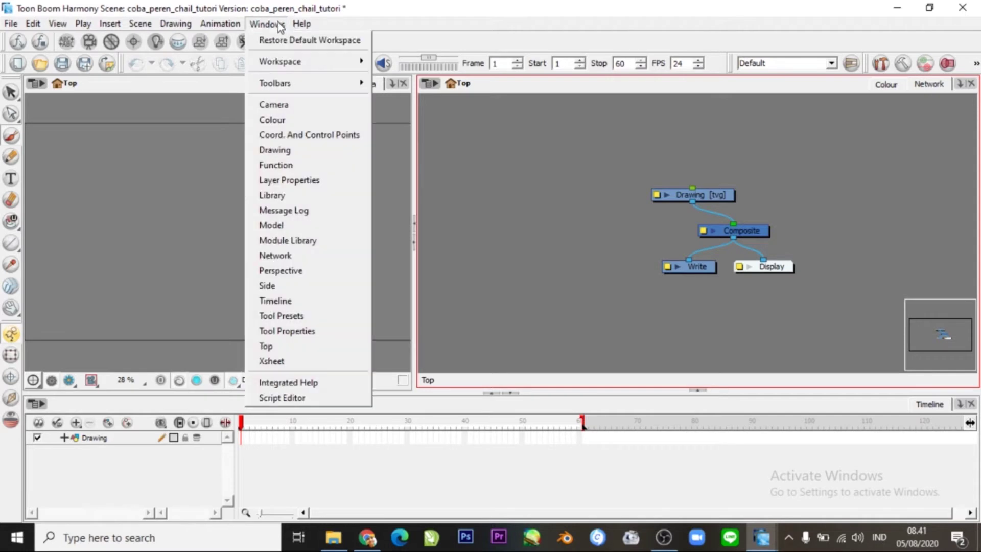
mouse_move(312, 66)
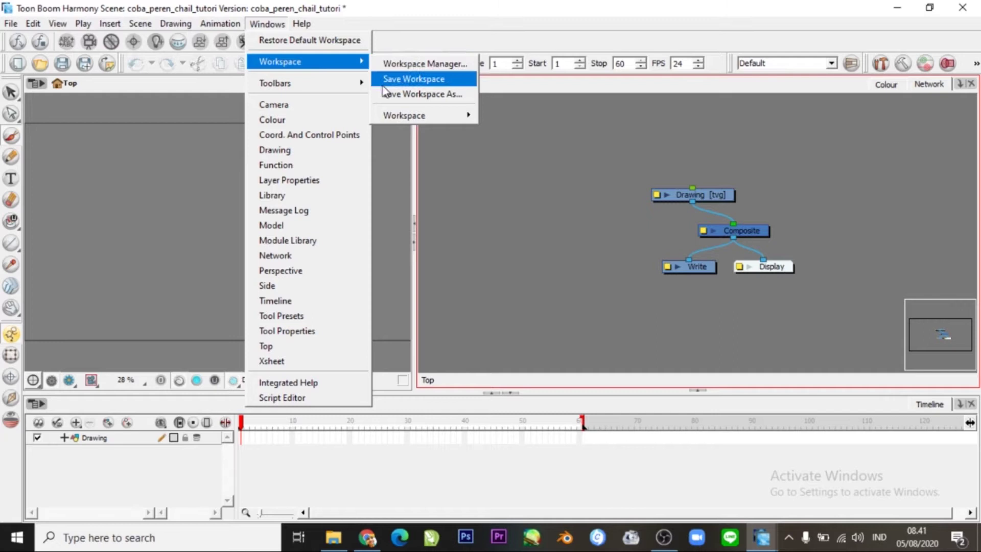
mouse_move(409, 116)
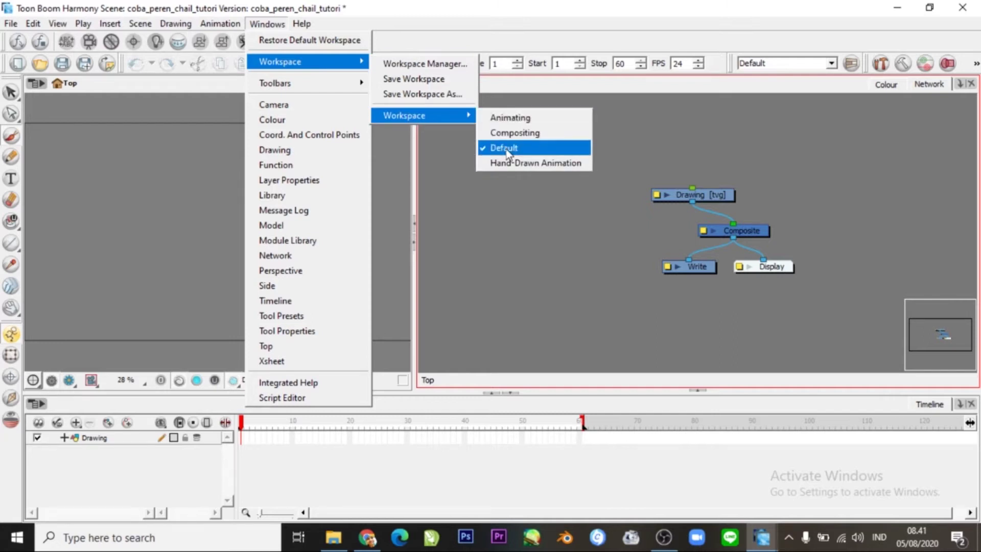
click(514, 162)
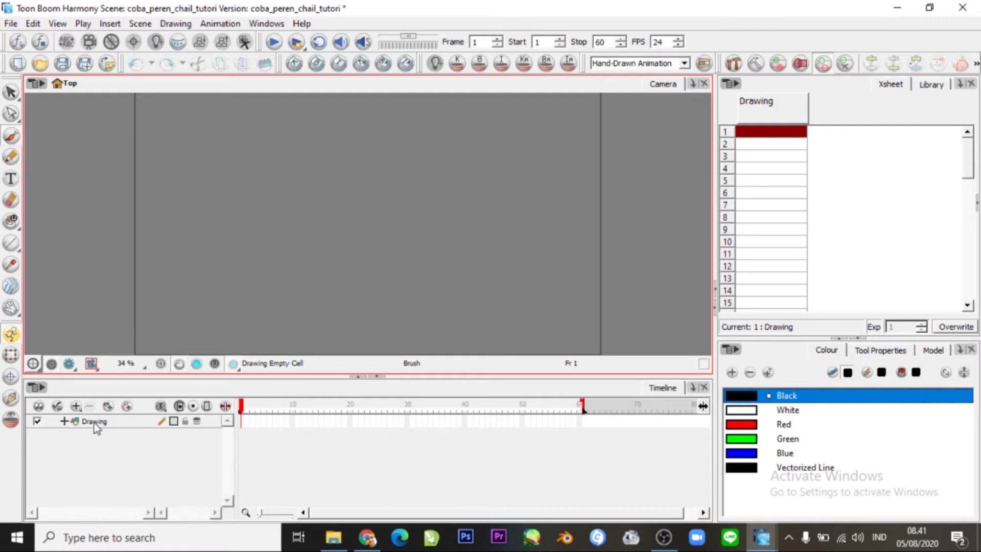
Step: Rename the existing drawing layer as kepala
double_click(94, 422)
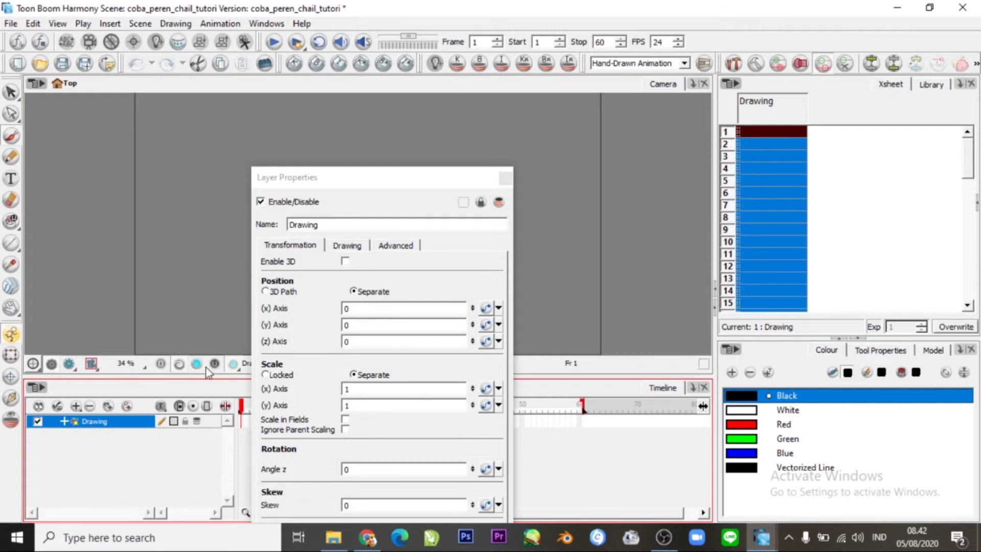
double_click(336, 220)
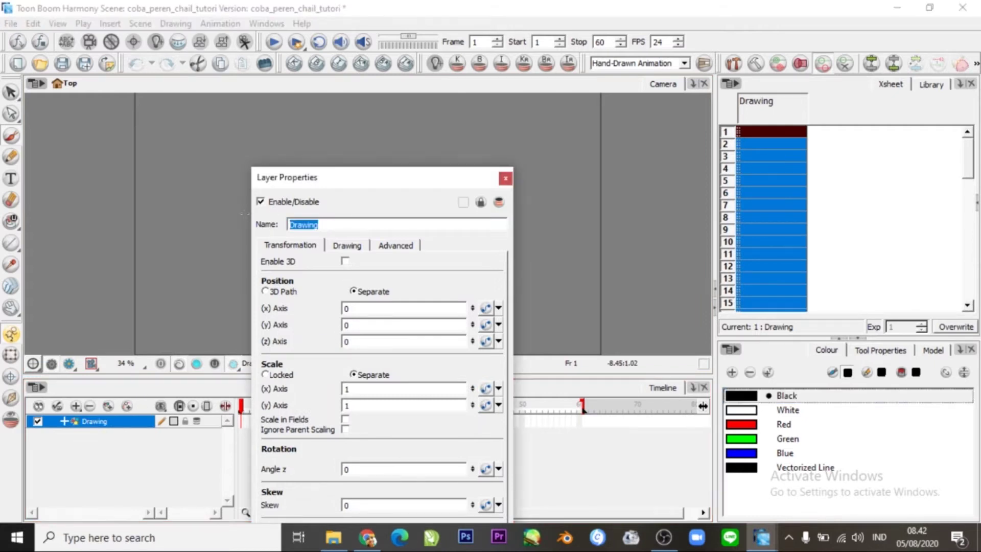
text(kepala)
click(505, 179)
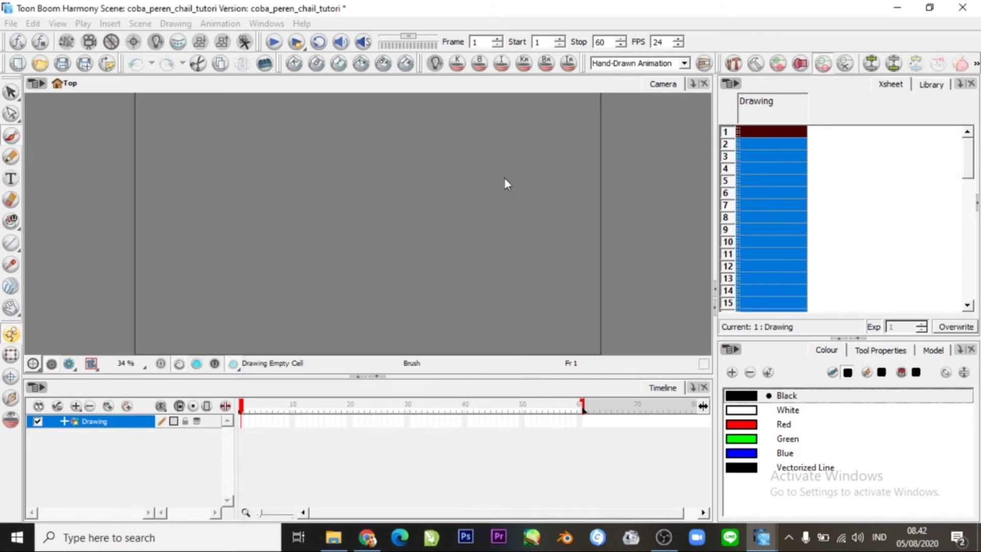
Step: Add a second drawing layer and name it badan
click(77, 407)
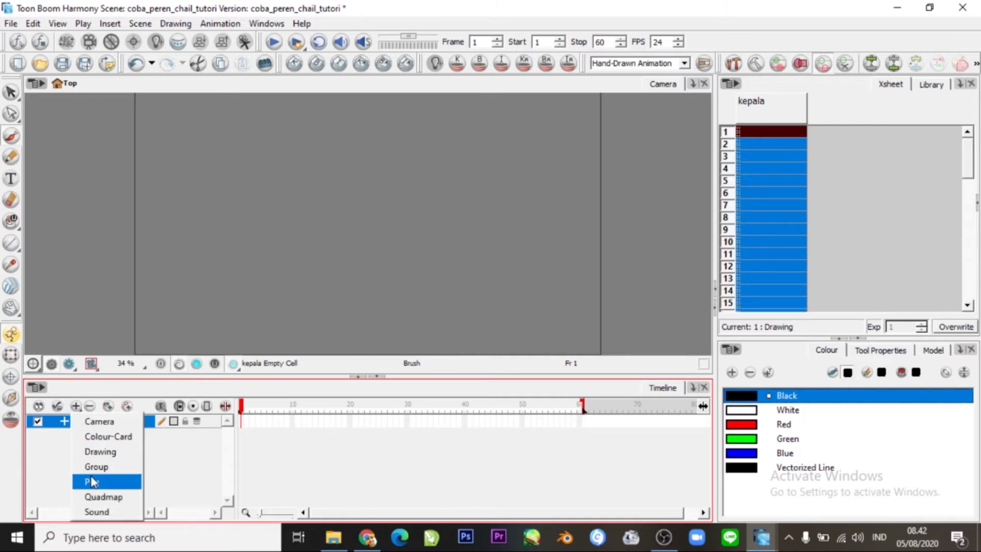
click(109, 454)
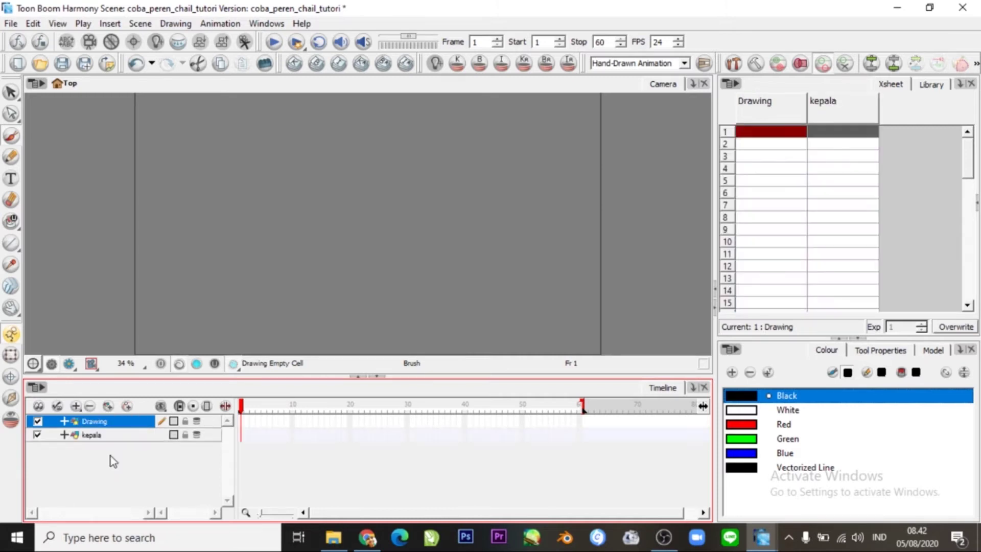
double_click(106, 421)
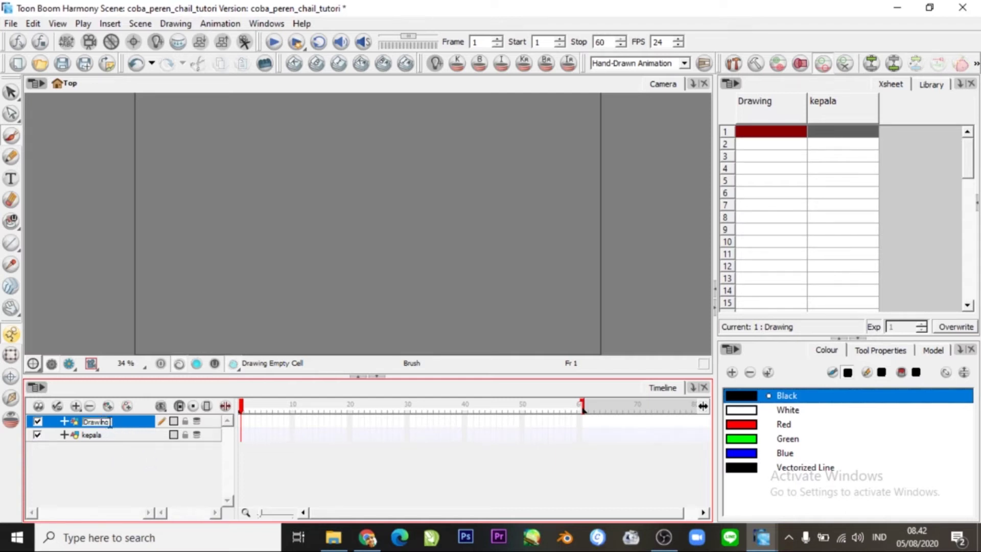
drag(112, 423, 72, 417)
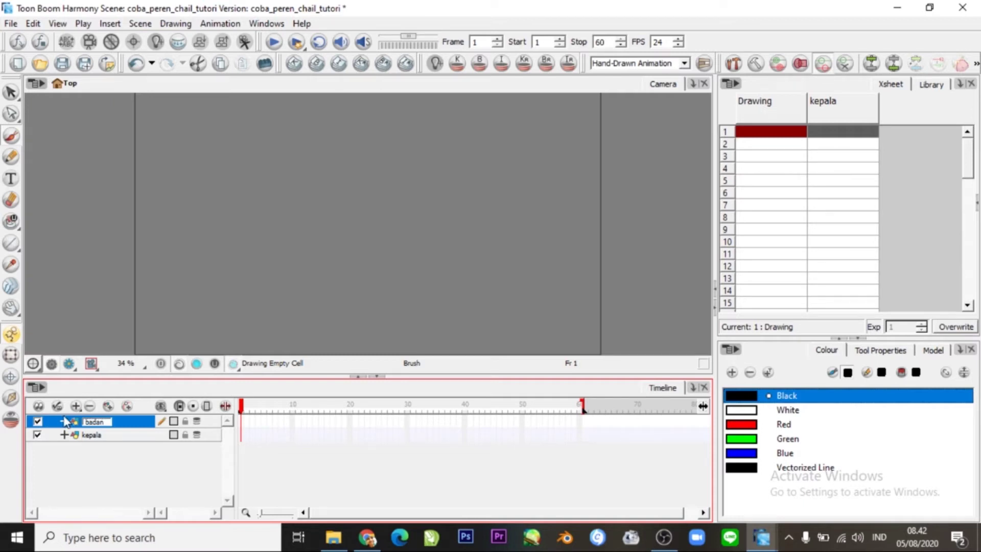
text(badan)
click(100, 479)
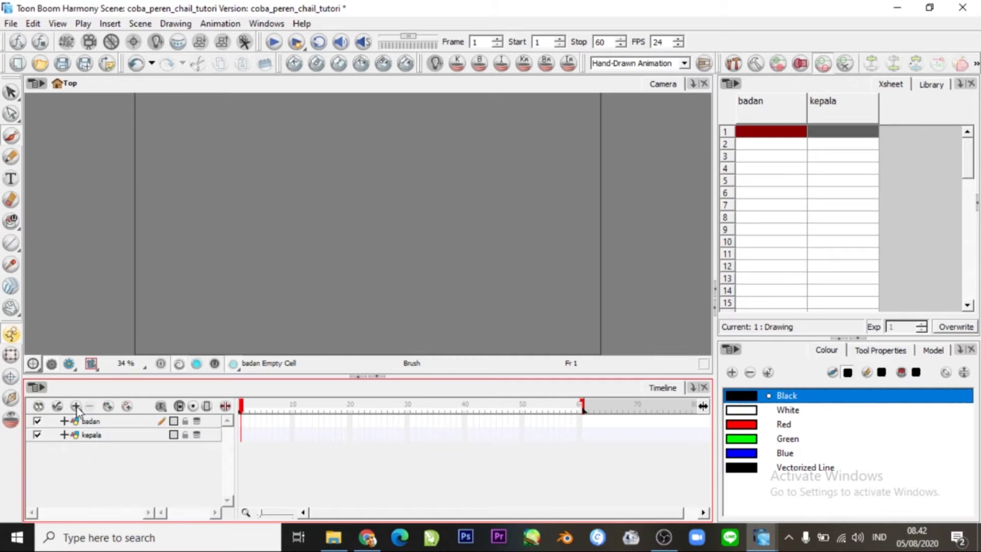
Step: Add a drawing layer above badan and name it tangankanan
click(76, 406)
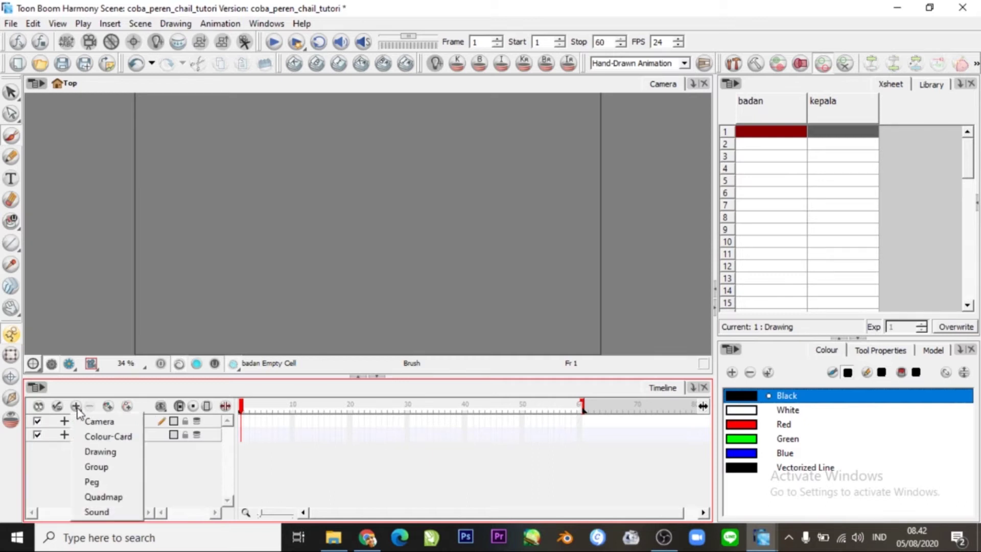
click(100, 452)
text(d)
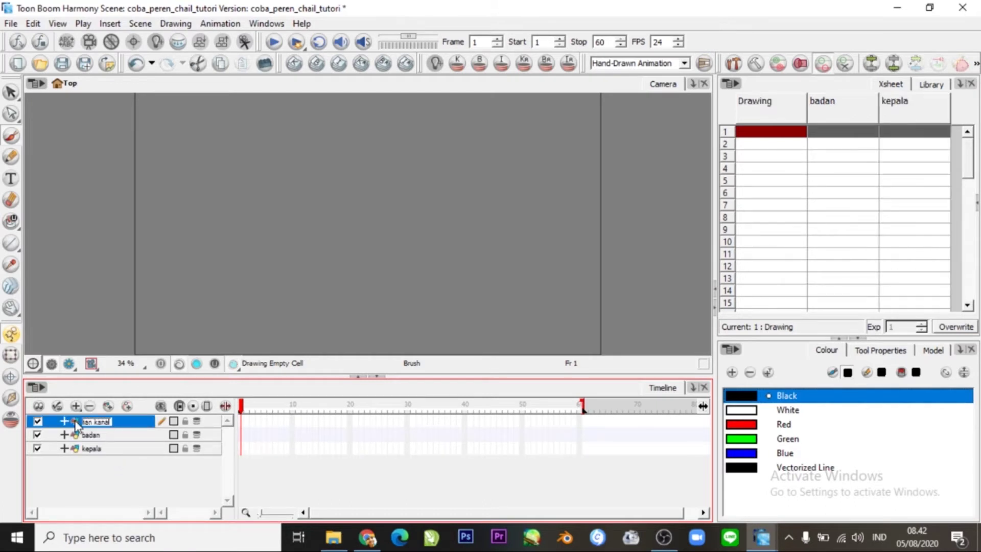
click(110, 474)
click(486, 282)
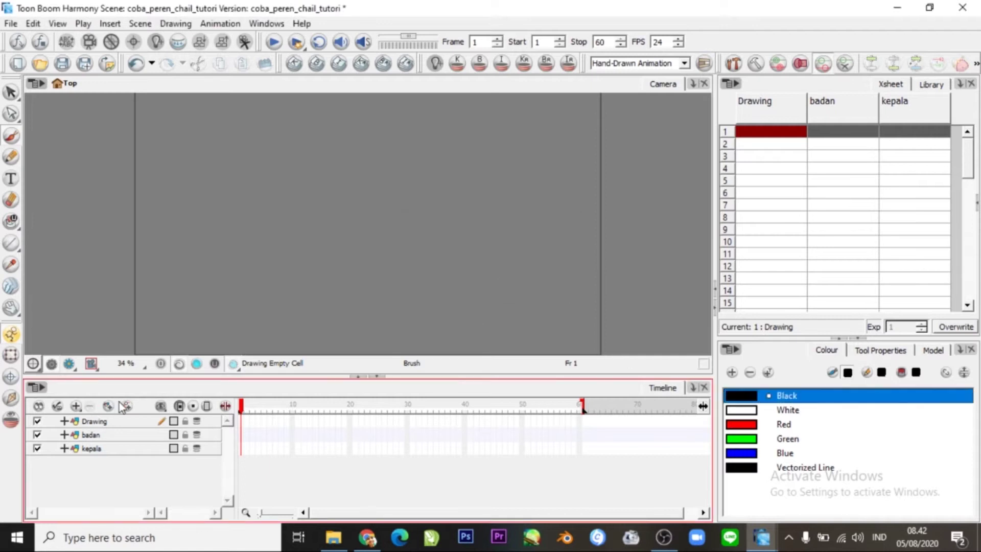
double_click(105, 421)
text(tangankanan)
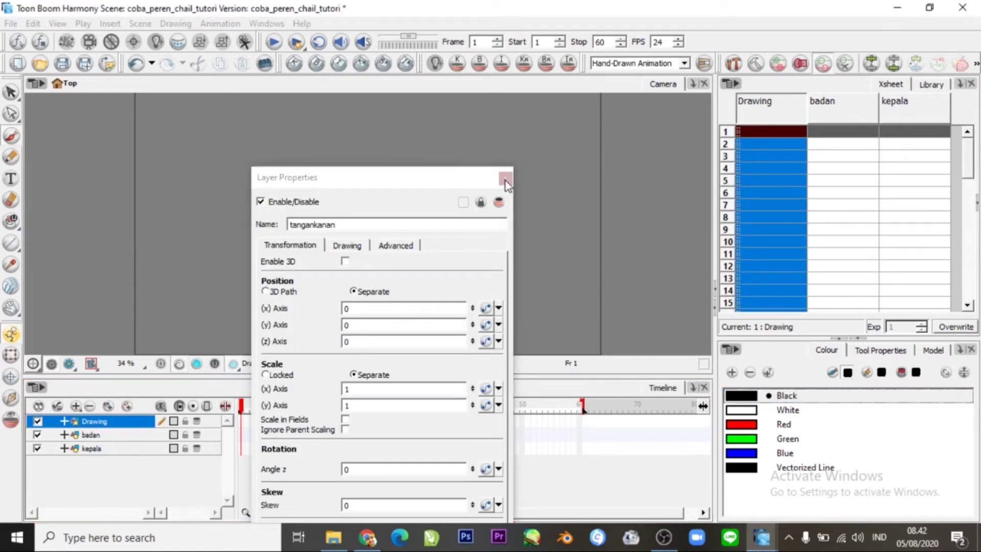
click(504, 179)
Step: Add a drawing layer above tangankanan and name it tangankiri
click(76, 406)
click(100, 451)
double_click(113, 424)
text(t)
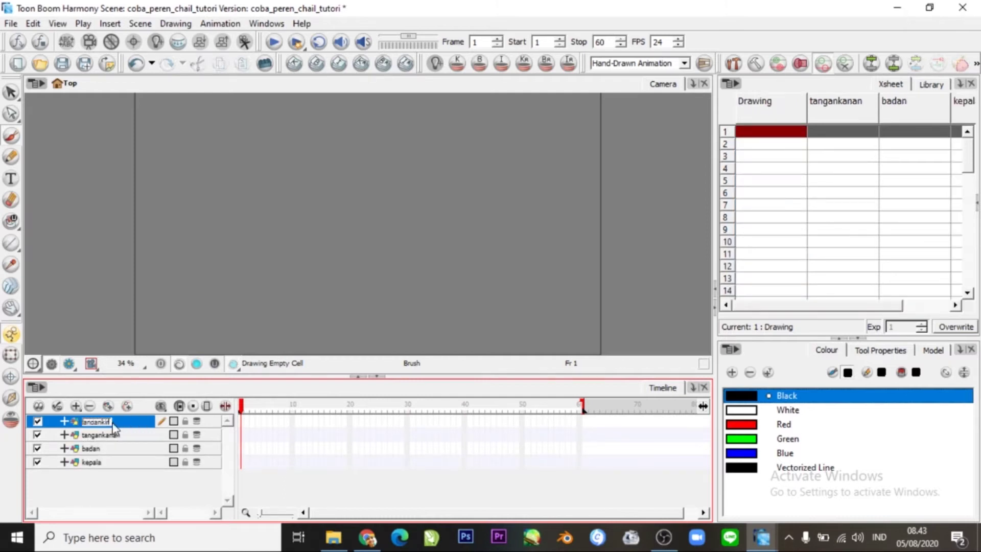
text(angankiri)
key(Return)
Step: Add a drawing layer above tangankiri and name it kakikanan
click(76, 406)
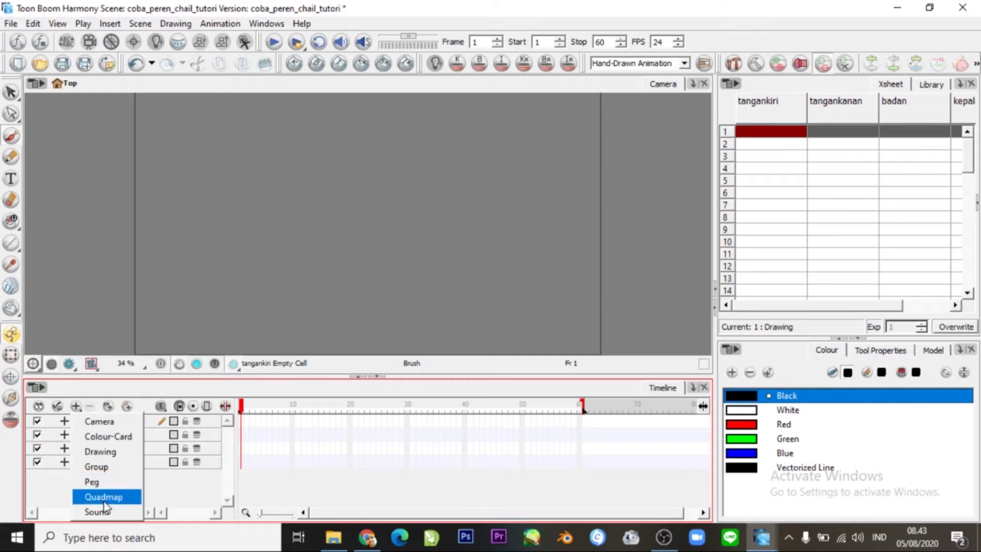
click(108, 452)
double_click(111, 422)
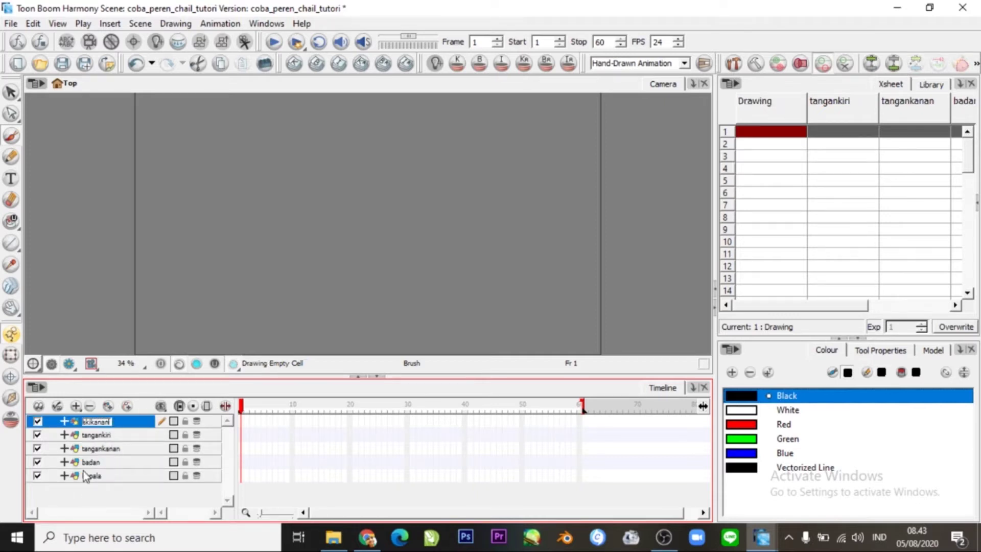
key(Return)
Step: Add a drawing layer above kakikanan and name it kakikiri
click(76, 406)
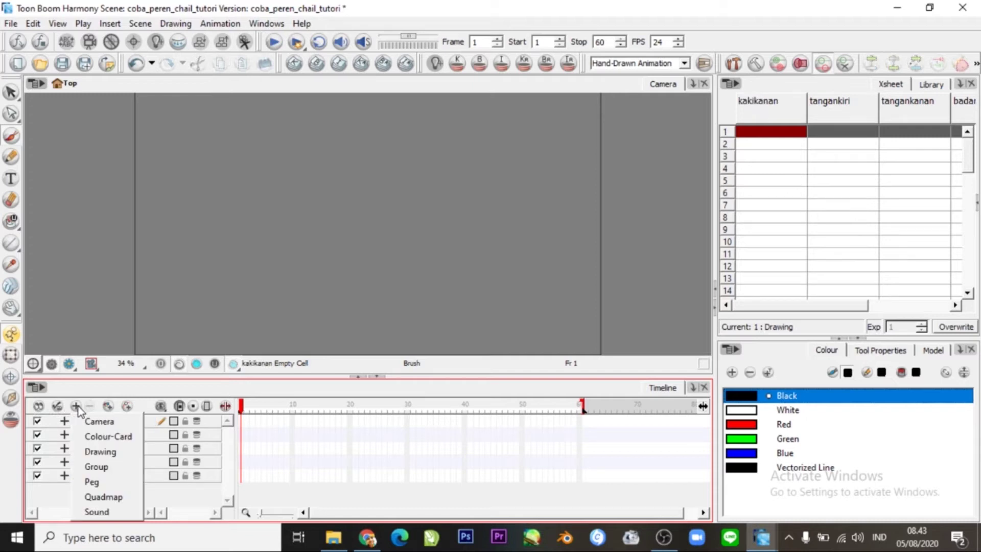
click(112, 454)
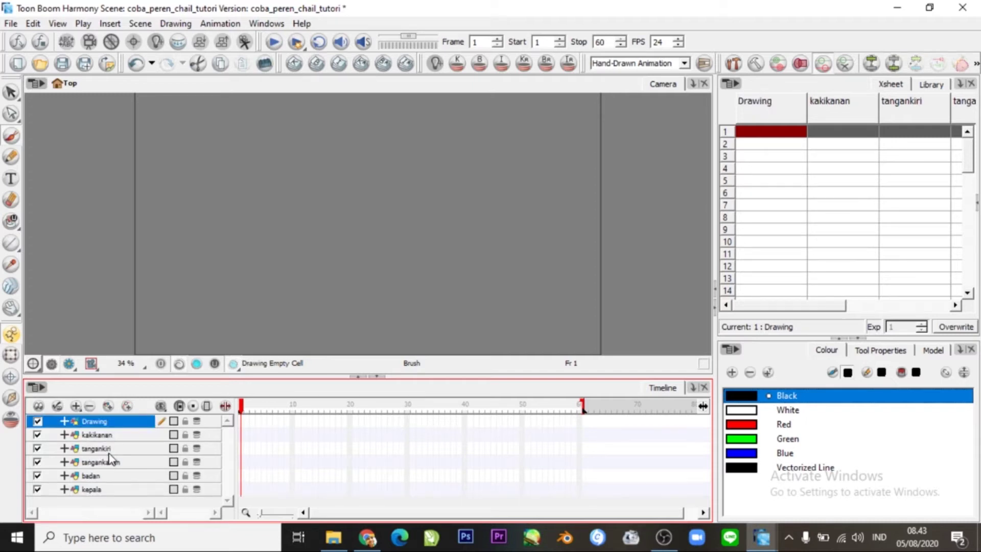
double_click(112, 422)
text(kaki)
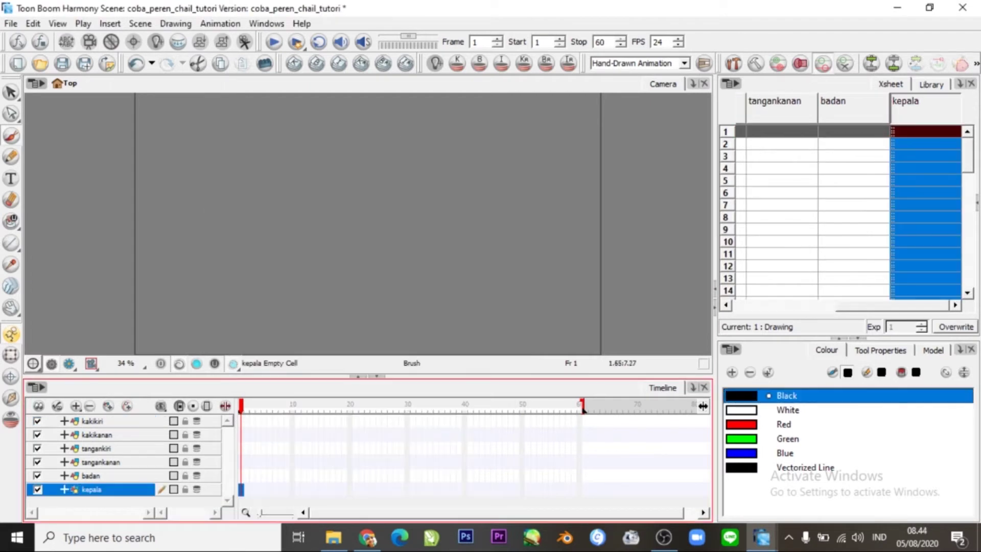
Step: Brush a round head with a centre-parted hairline on frame 1 of the kepala layer and fill both hair areas black
mouse_move(329, 169)
mouse_down()
mouse_move(401, 135)
mouse_move(332, 166)
mouse_up()
drag(376, 121, 330, 163)
drag(378, 122, 409, 161)
click(11, 221)
click(353, 142)
click(399, 139)
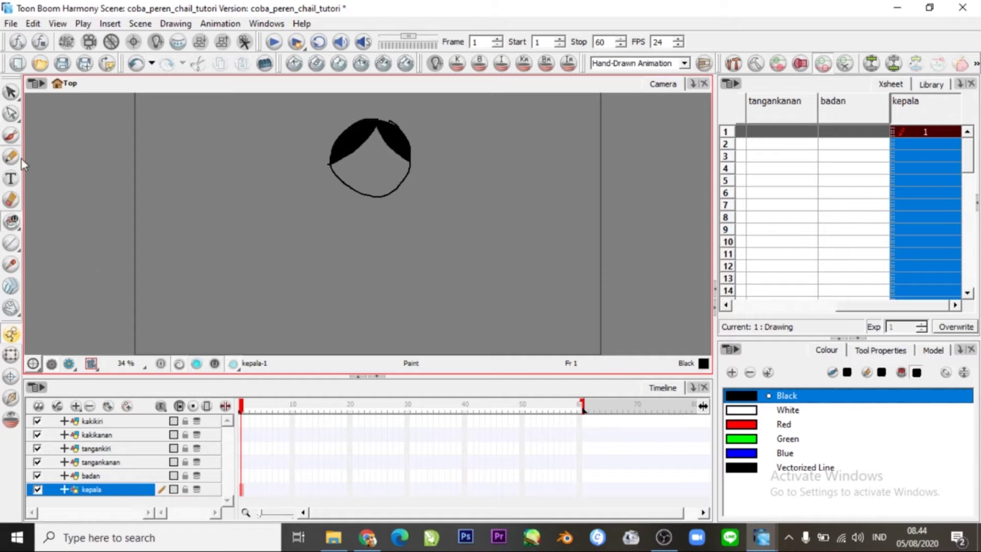
Step: Add a light yellow swatch to the palette and fill the face with it
click(733, 372)
double_click(753, 482)
click(567, 206)
drag(521, 279, 520, 244)
click(640, 135)
click(365, 168)
Step: Brush an upright oval body below the head on frame 1 of the badan layer and fill it light yellow
click(241, 475)
key(alt+b)
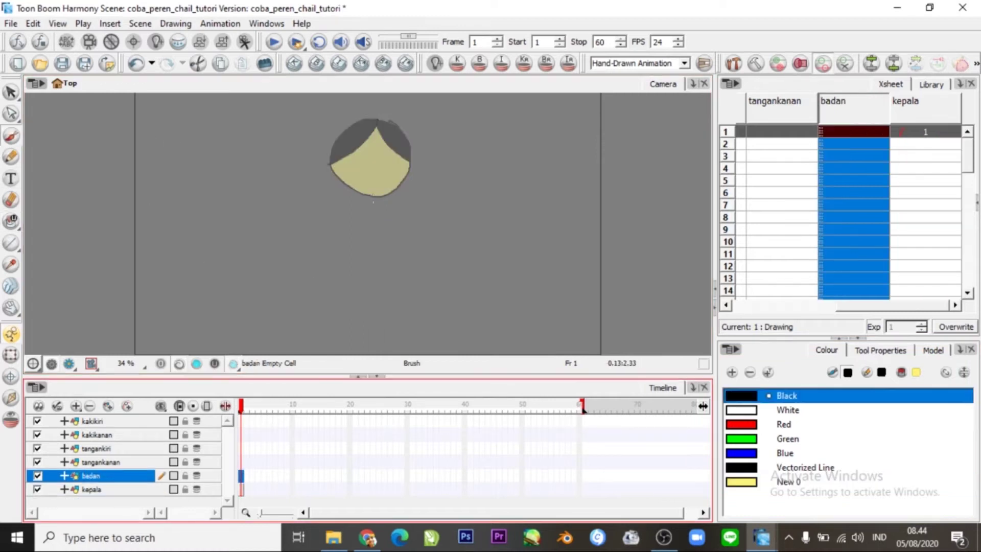
scroll(400, 250, down, 2)
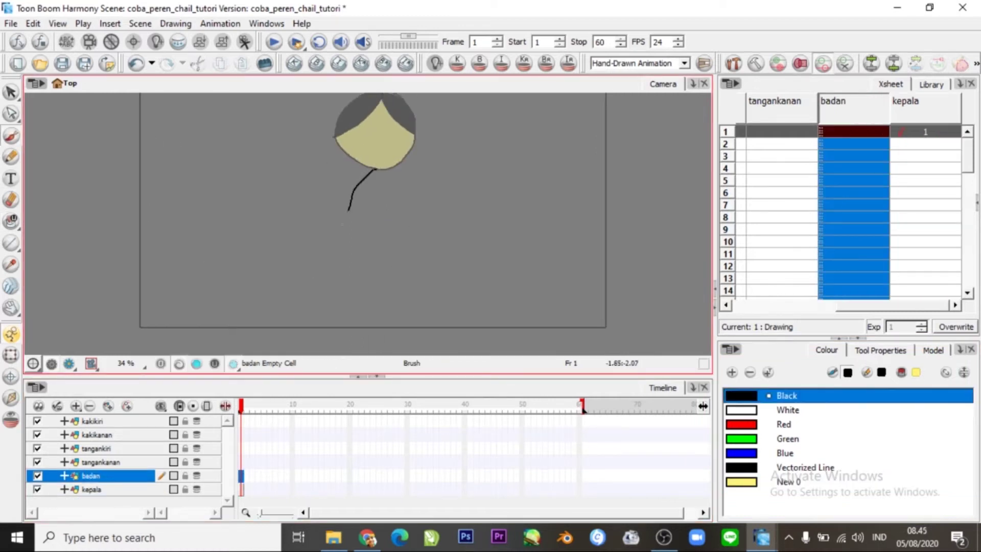
mouse_move(349, 210)
mouse_down()
mouse_move(407, 190)
mouse_move(376, 169)
mouse_up()
click(786, 482)
key(alt+i)
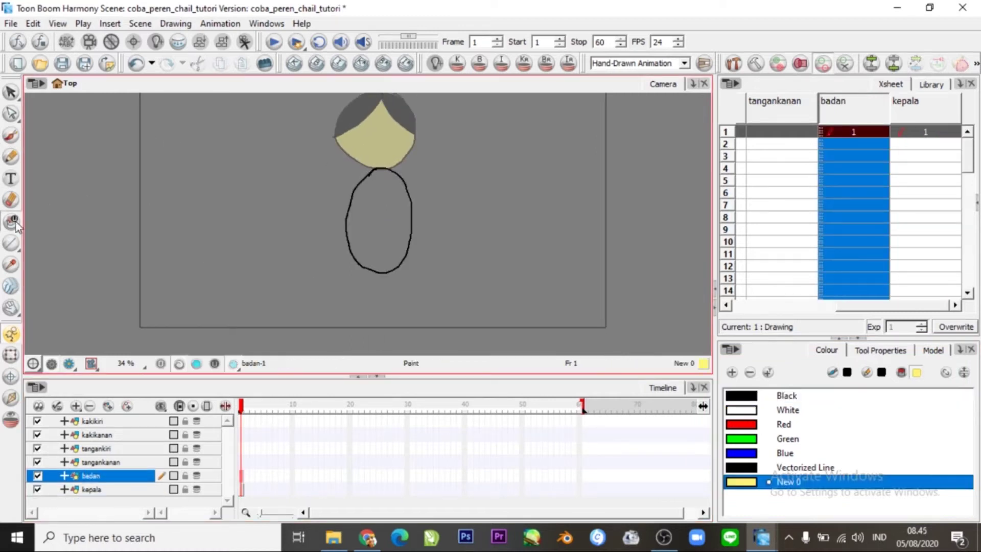
click(399, 228)
Step: Brush an arm reaching left from the body's shoulder on frame 1 of the tangankanan layer and fill it light yellow
click(242, 462)
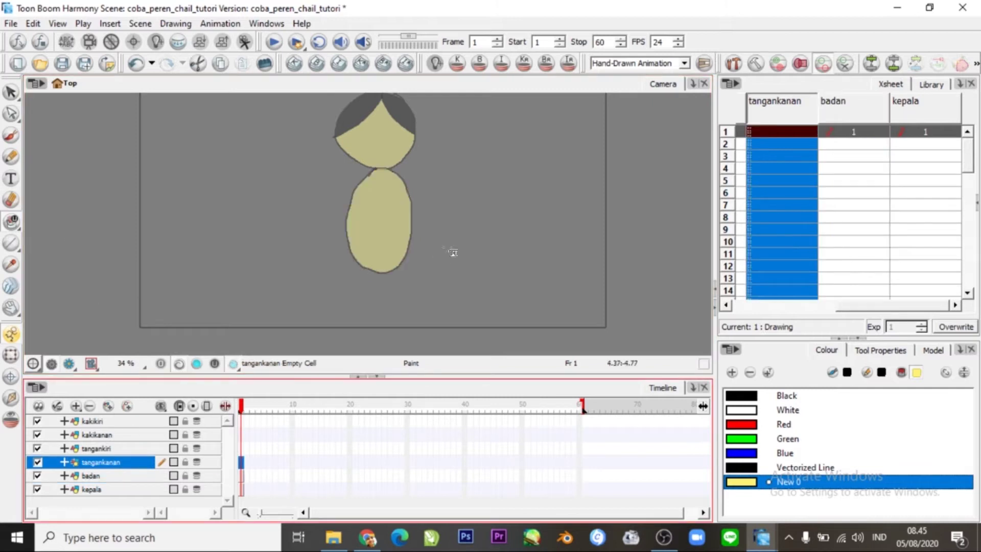
key(alt+b)
mouse_move(361, 182)
mouse_down()
mouse_move(303, 215)
mouse_move(353, 196)
mouse_move(298, 188)
mouse_move(345, 195)
mouse_move(304, 196)
mouse_move(358, 185)
mouse_up()
key(ctrl+z)
key(alt+i)
click(312, 200)
key(ctrl+z)
key(ctrl+z)
key(alt+b)
key(alt+i)
click(312, 204)
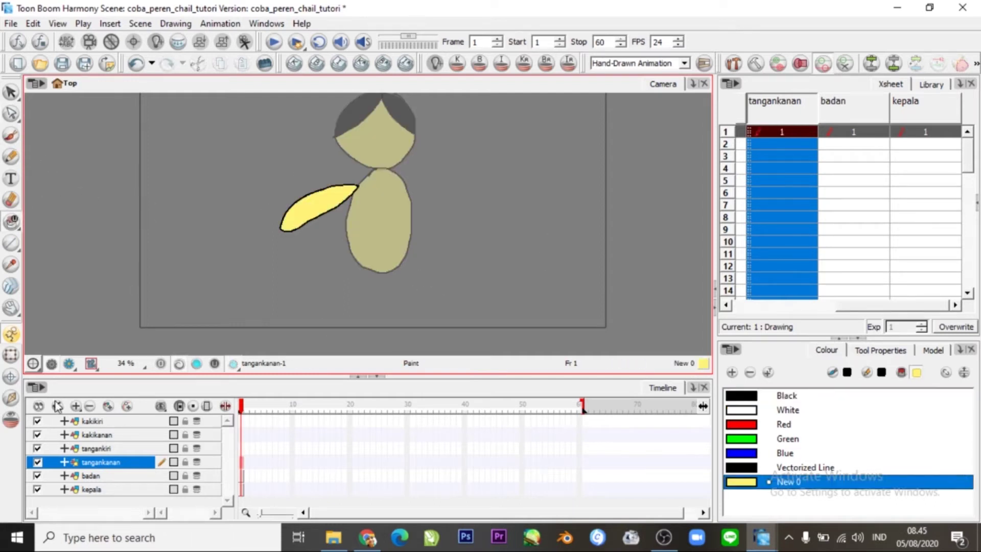
Step: Brush the opposite arm reaching right from the shoulder on the tangankiri layer and fill it light yellow
click(102, 449)
key(alt+b)
mouse_move(407, 188)
mouse_down()
mouse_move(485, 197)
mouse_move(409, 190)
mouse_up()
key(alt+i)
click(449, 204)
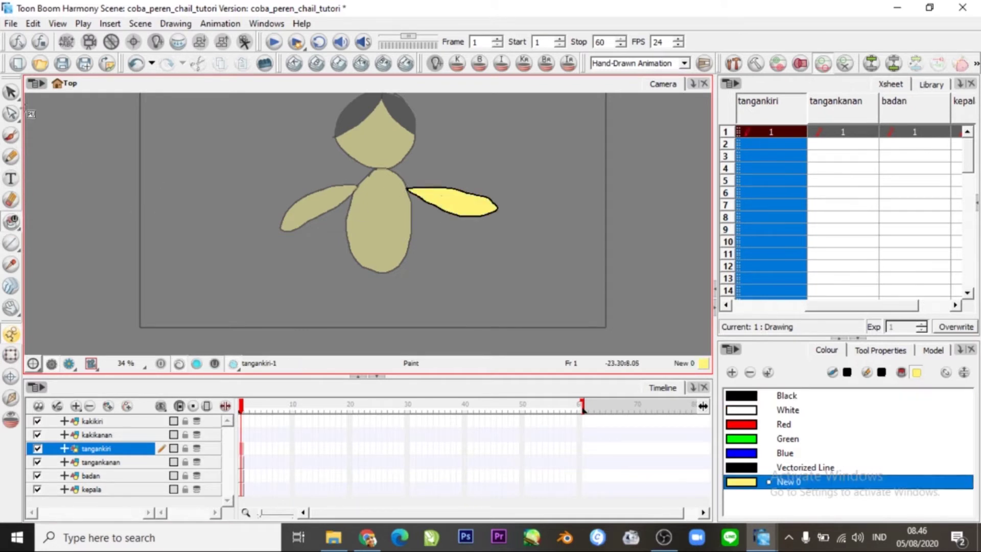
Step: Brush a leg slanting down to the left from the body on the kakikanan layer and fill it light yellow
click(10, 136)
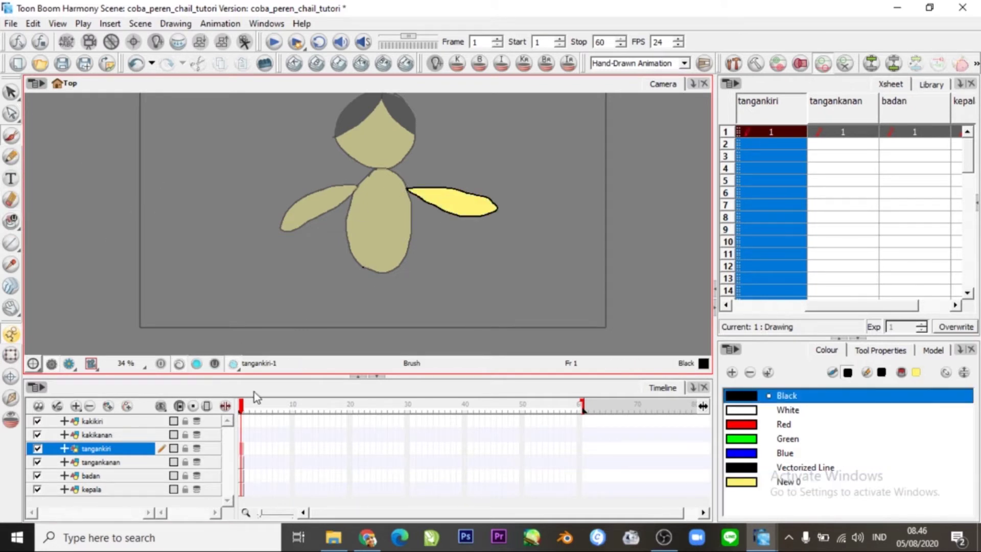
click(242, 435)
drag(364, 268, 366, 270)
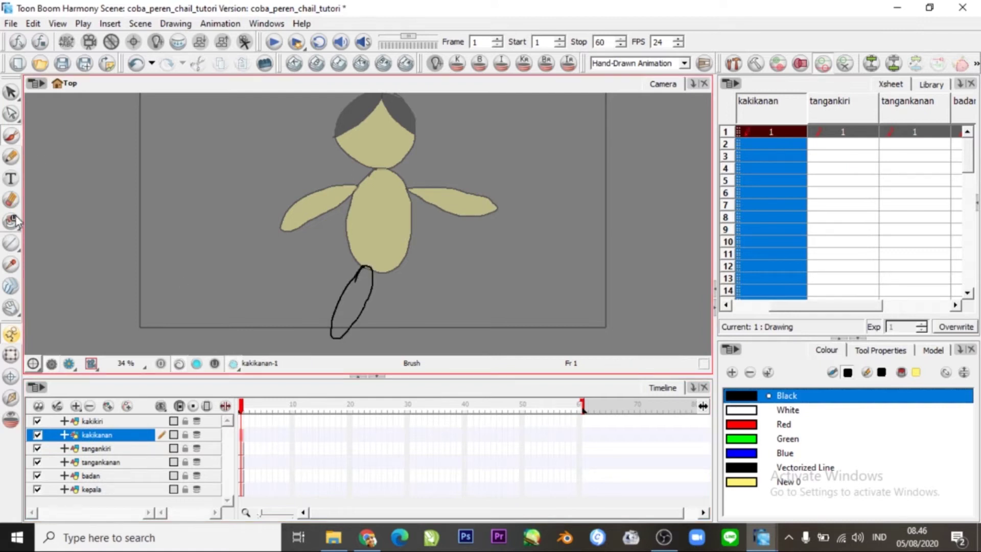
key(alt+i)
click(351, 301)
Step: Brush the second leg hanging down from the body's lower right on frame 1 of the kakikiri layer and fill it light yellow
click(11, 136)
click(92, 421)
drag(391, 269, 394, 271)
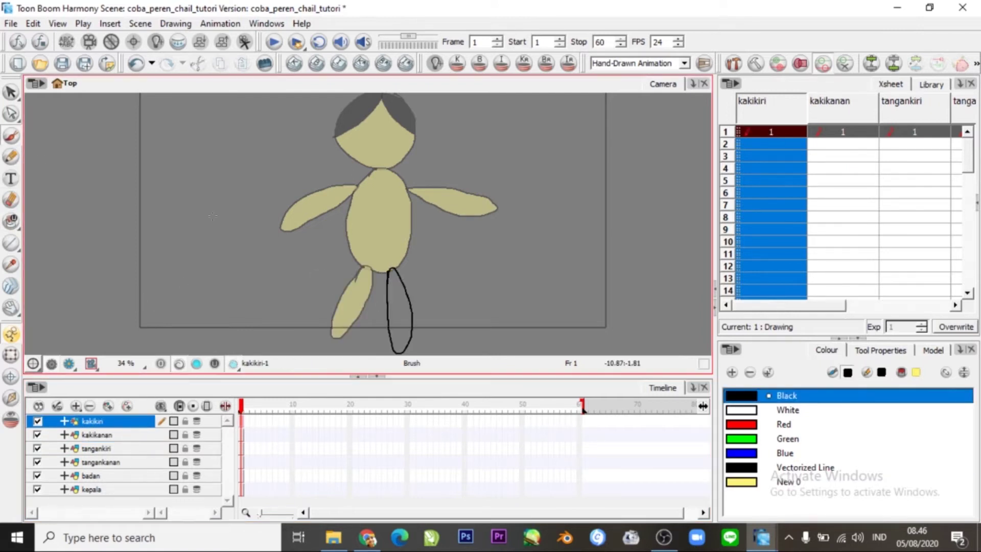
click(11, 221)
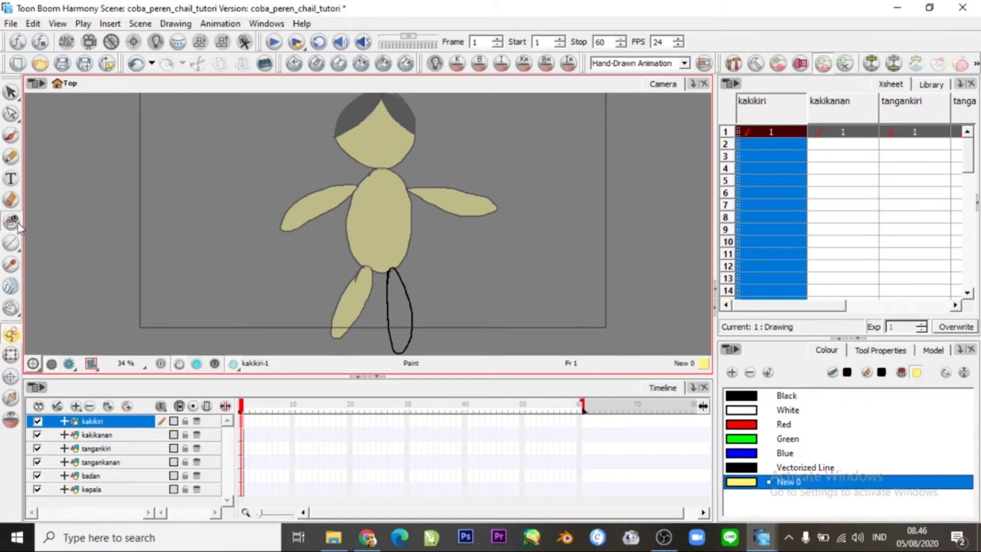
click(397, 310)
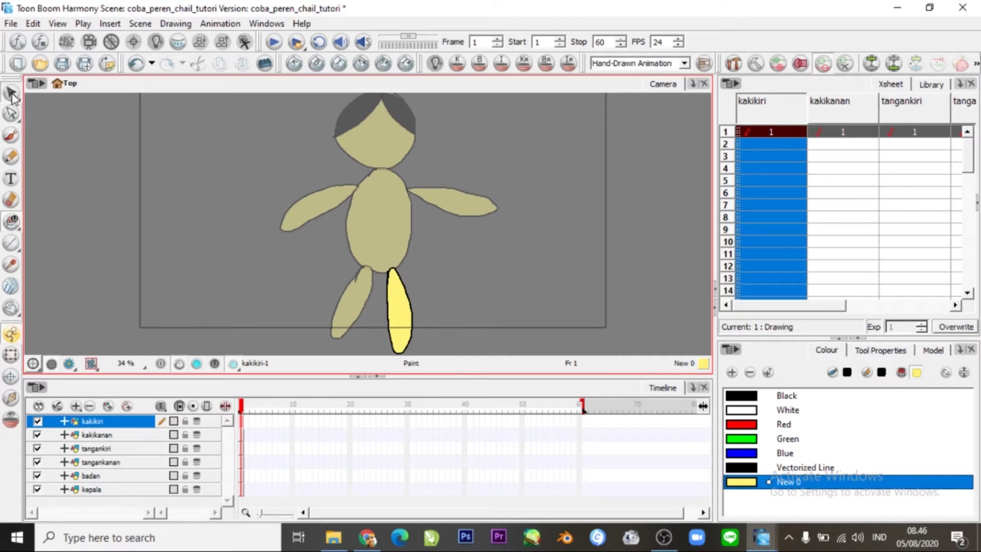
Step: Hide and show each layer in turn, from kepala up to kakikiri, to check which body part it holds
key(alt+s)
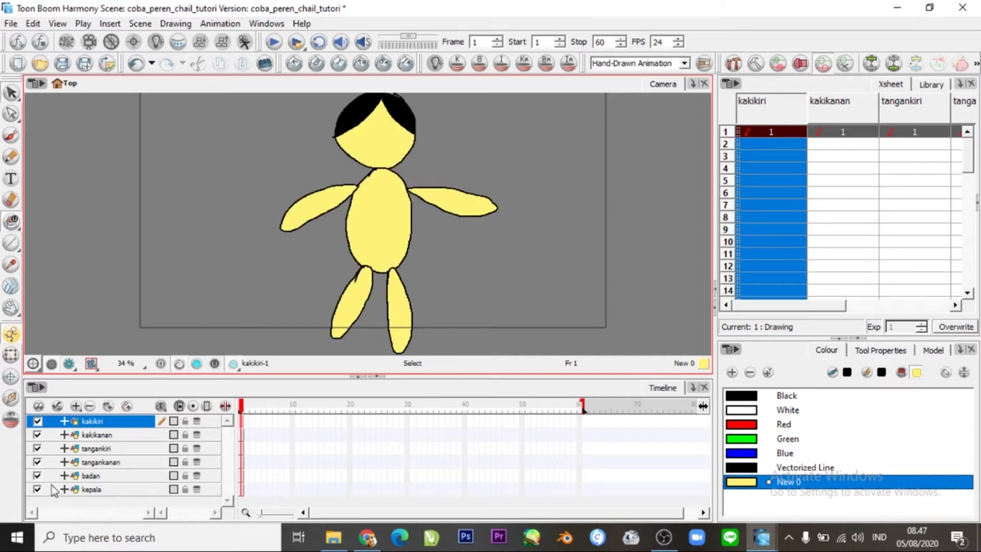
click(36, 490)
click(38, 489)
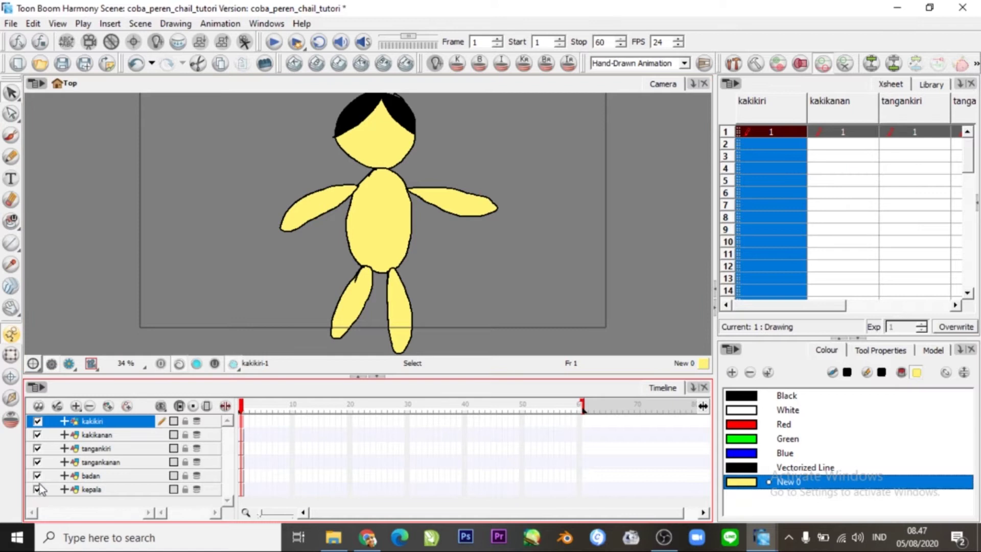
click(37, 475)
click(37, 475)
click(37, 462)
click(36, 463)
click(37, 449)
click(37, 449)
click(37, 436)
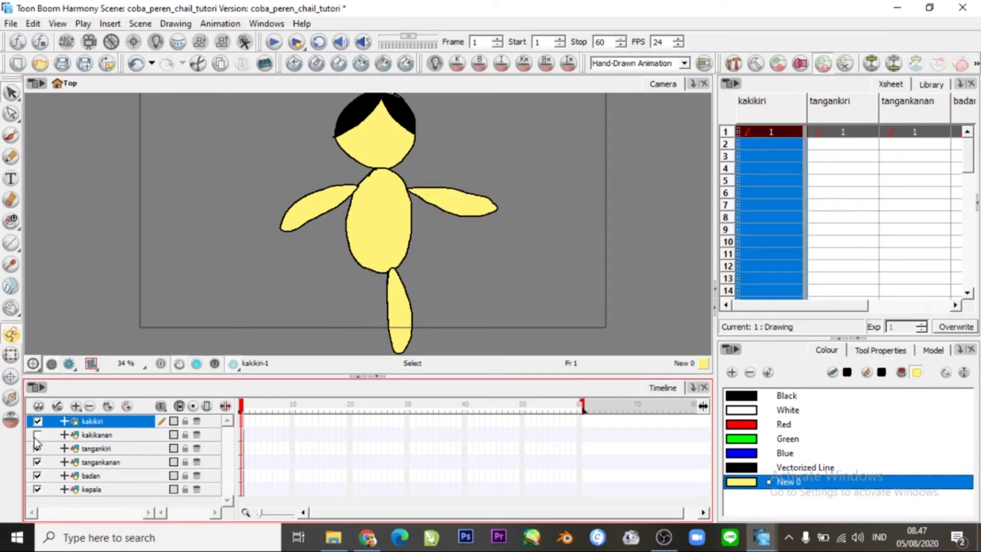
click(37, 435)
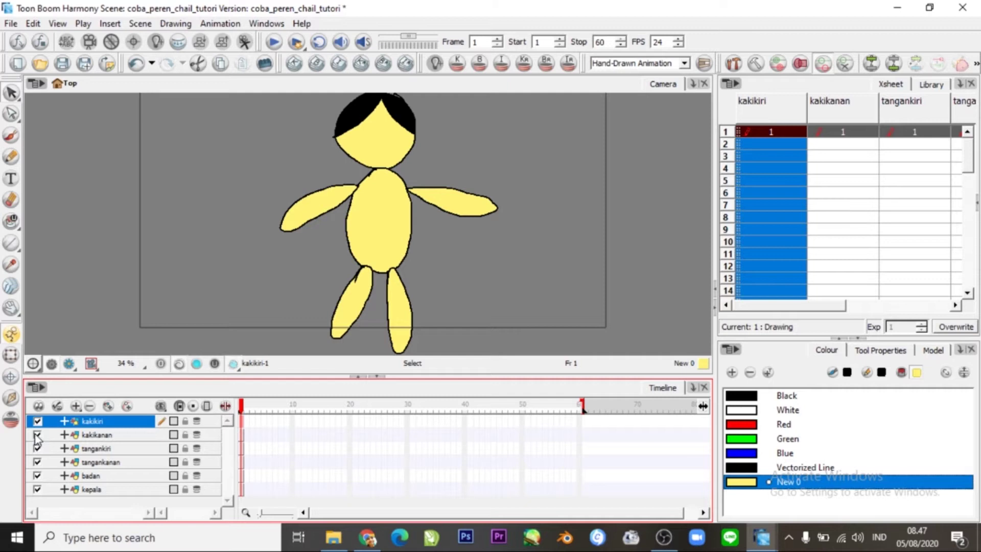
click(38, 422)
click(37, 422)
click(733, 63)
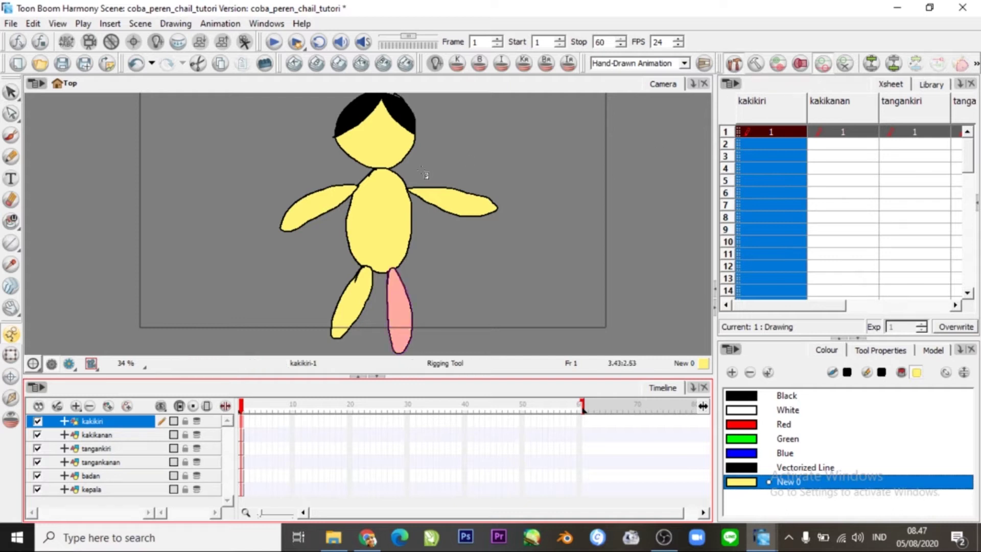
click(348, 188)
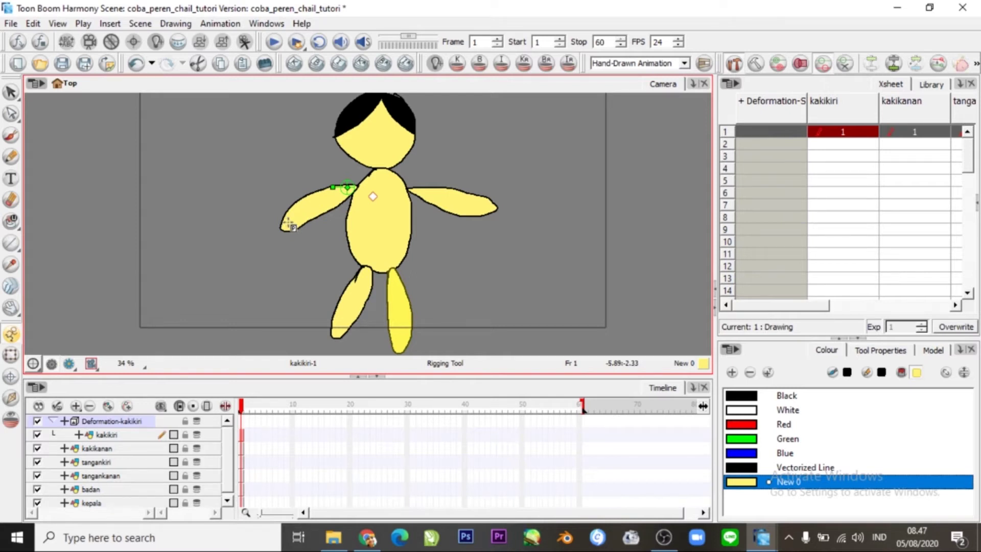
key(ctrl+z)
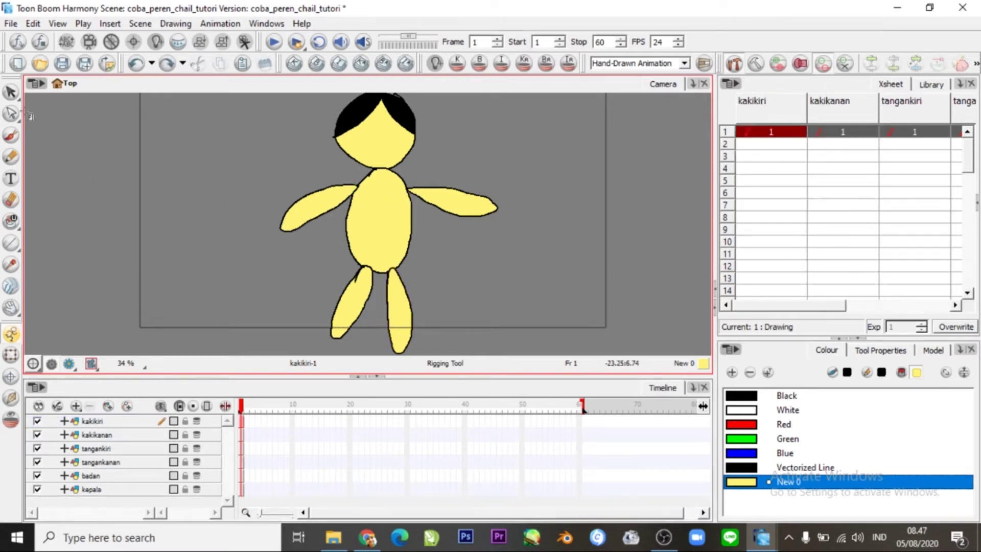
click(11, 92)
Step: Switch the workspace to Animating
click(266, 24)
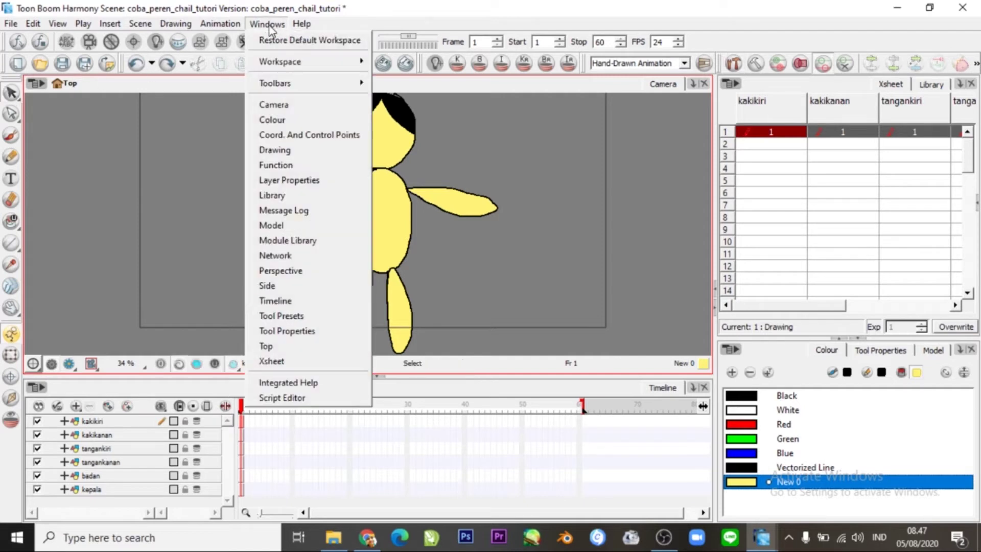
click(236, 27)
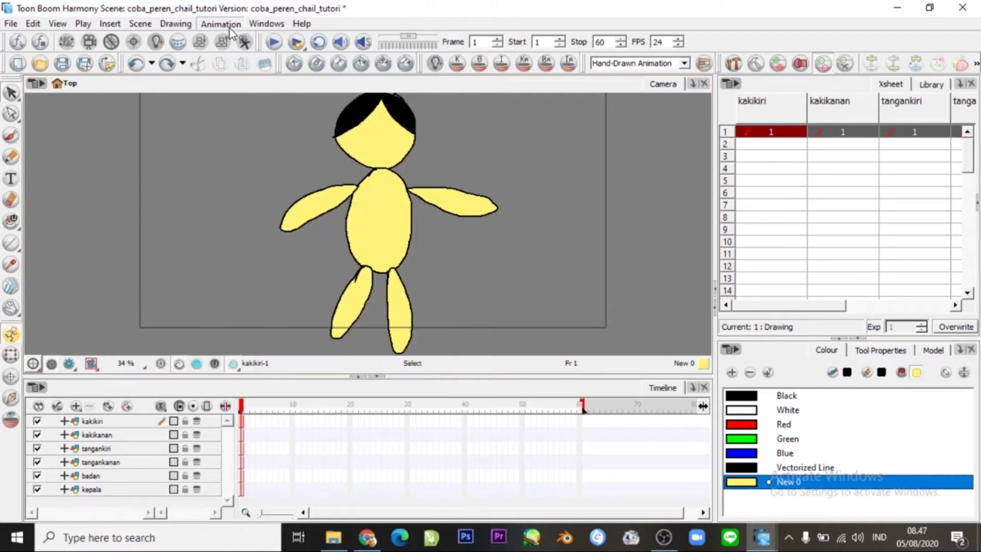
click(270, 24)
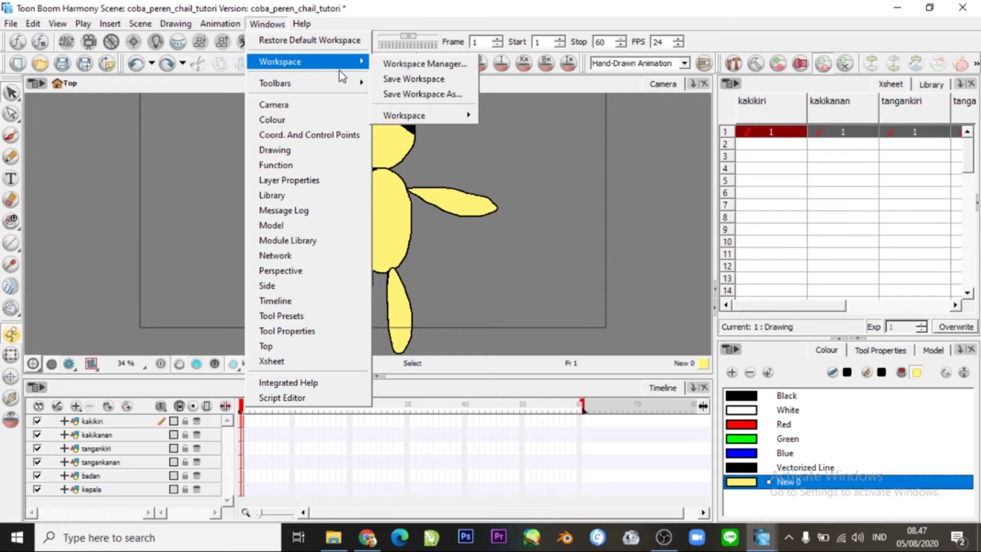
mouse_move(357, 83)
mouse_move(357, 61)
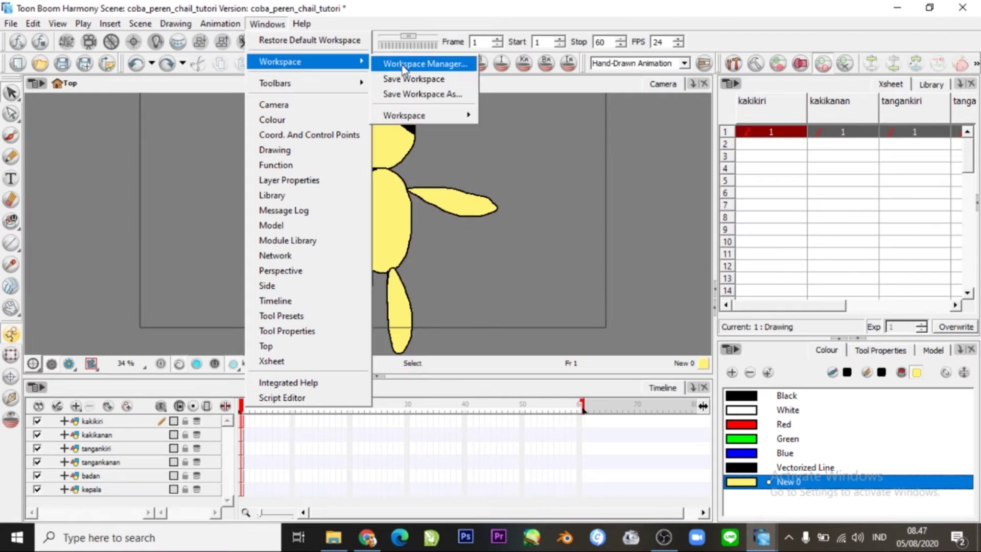
mouse_move(437, 118)
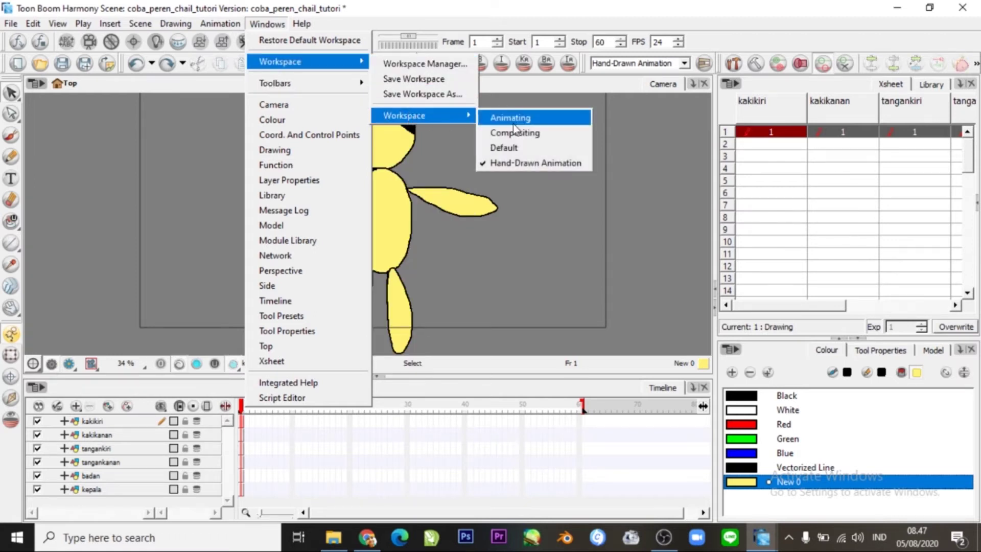
click(544, 119)
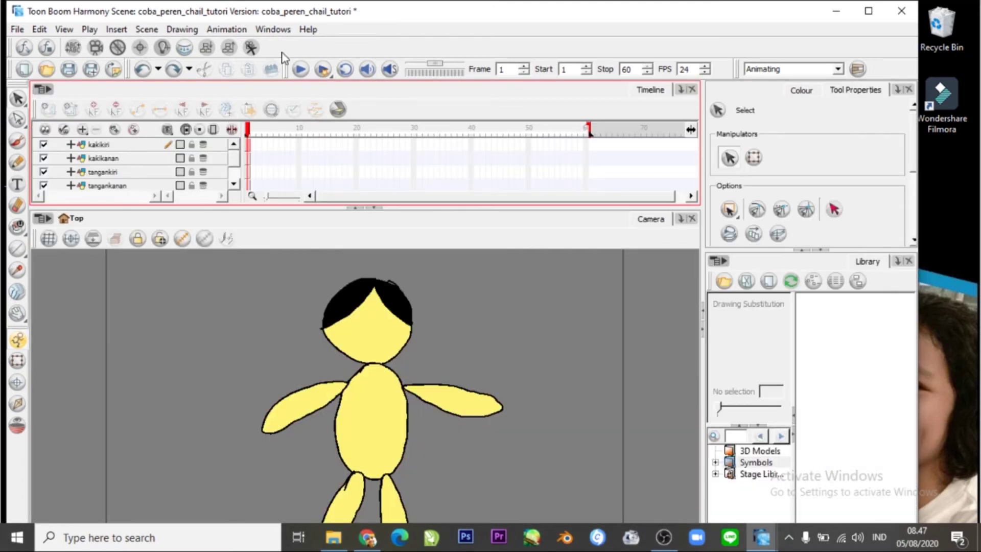
Step: Switch the workspace to Compositing
click(278, 34)
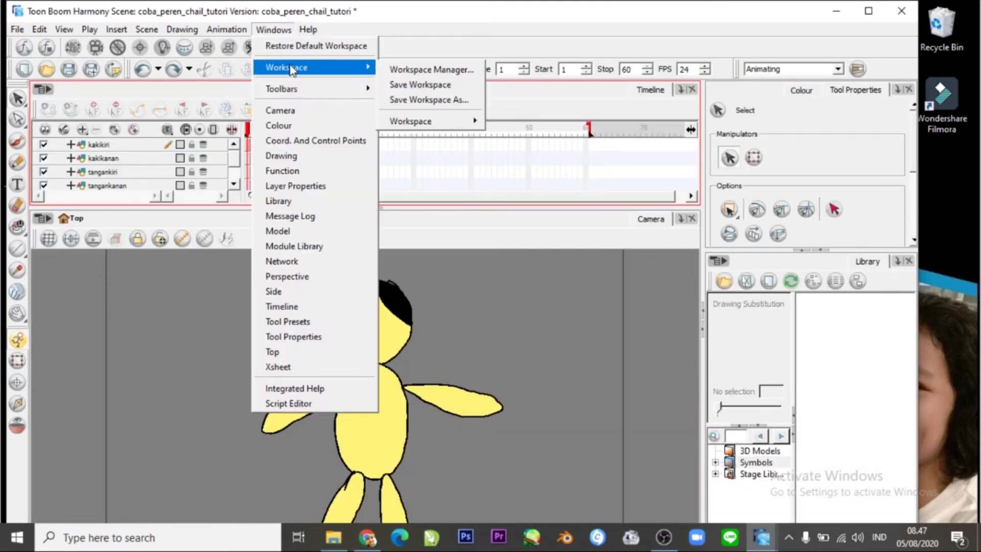
mouse_move(332, 89)
mouse_move(363, 67)
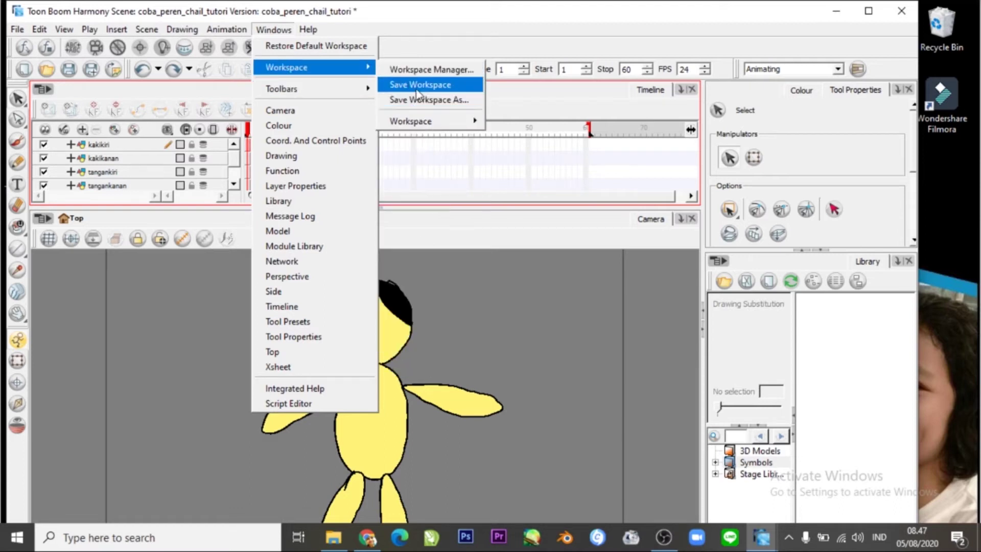
mouse_move(419, 123)
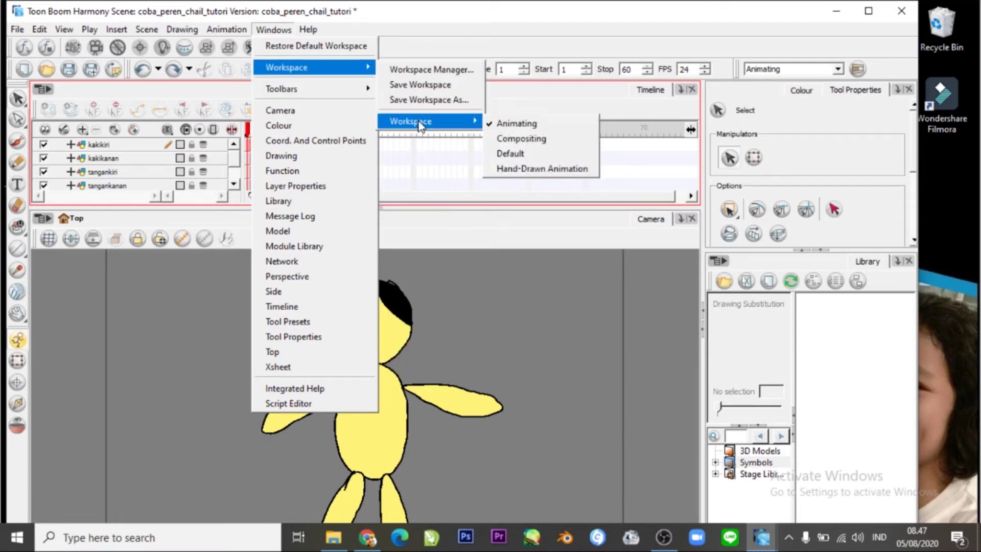
click(512, 140)
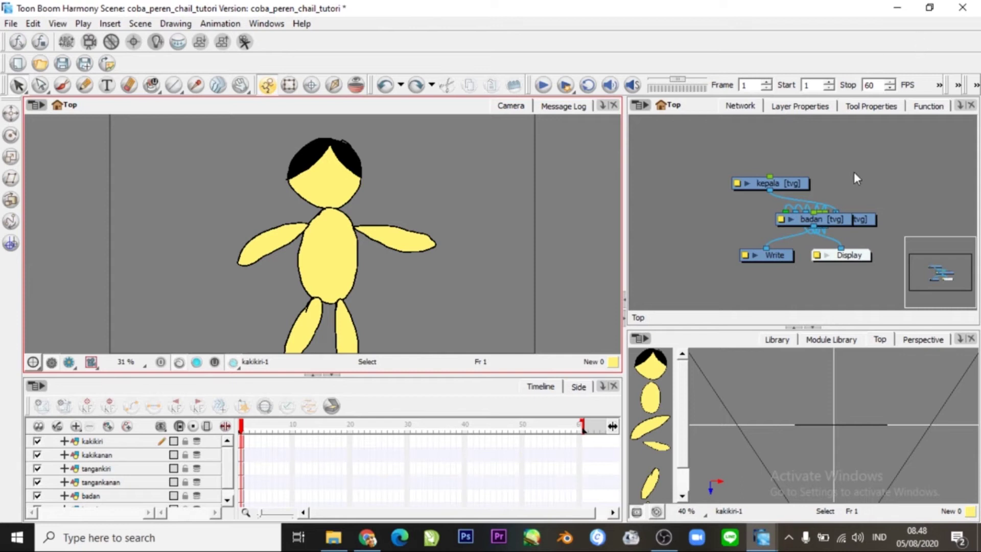
Step: Spread the overlapping nodes apart above Composite: kepala over badan centrally, tangankanan and kakikanan on the left, tangankiri and kakikiri on the right
drag(784, 182, 832, 138)
drag(812, 222, 819, 168)
drag(814, 218, 707, 161)
click(818, 217)
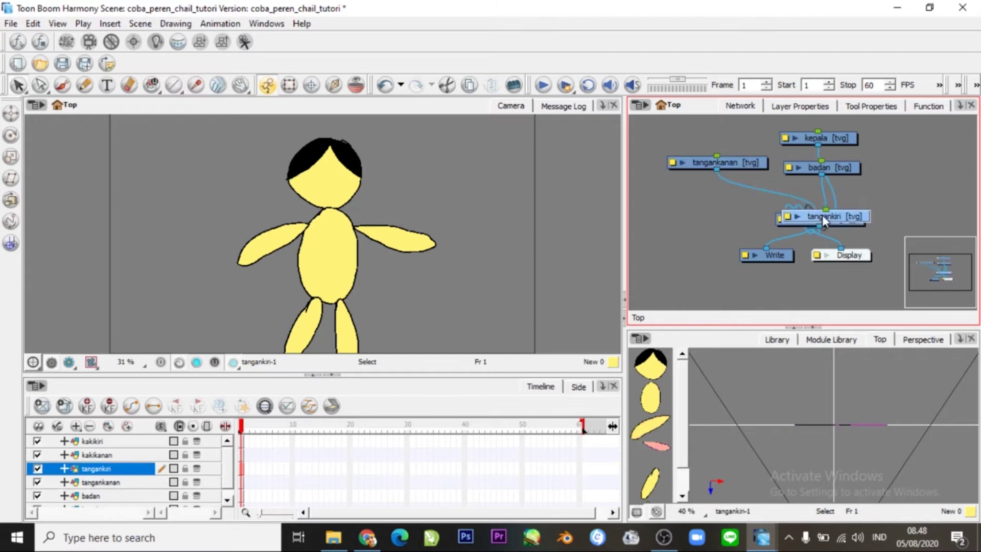
drag(818, 217, 945, 167)
drag(826, 223, 726, 190)
drag(809, 225, 930, 200)
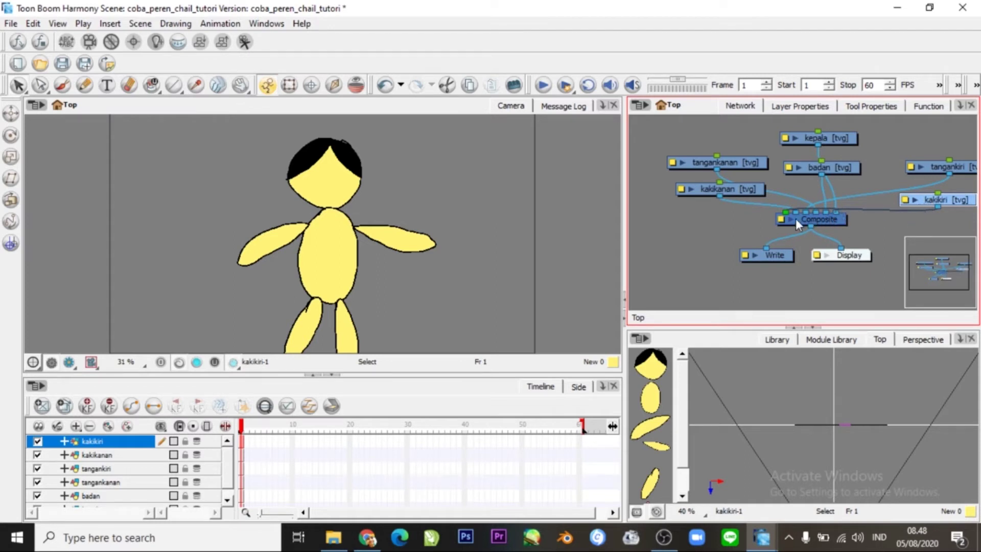
Step: Move kakikiri's connection to the rightmost input port of the Composite node and shift the badan node clear of kepala's cable
drag(788, 214, 840, 213)
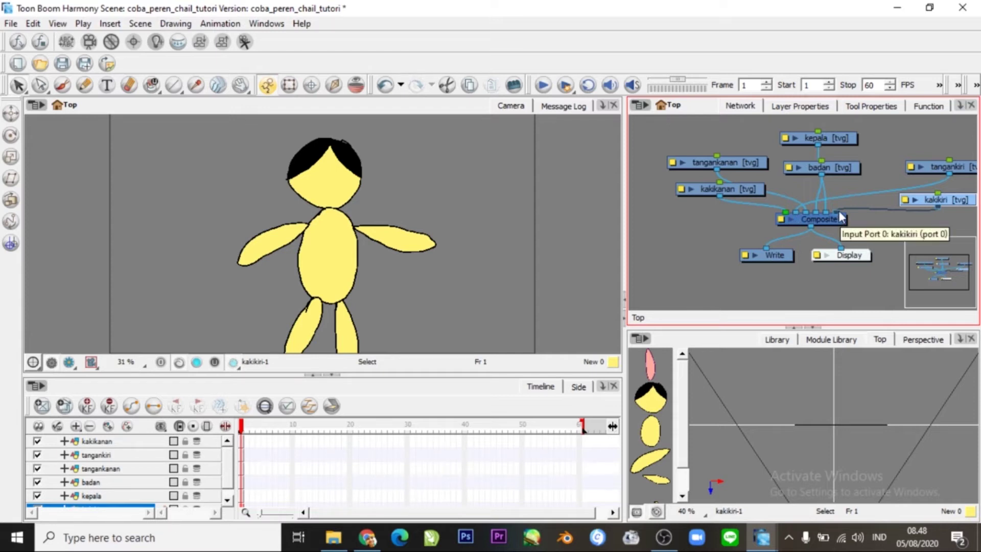
drag(838, 210, 816, 201)
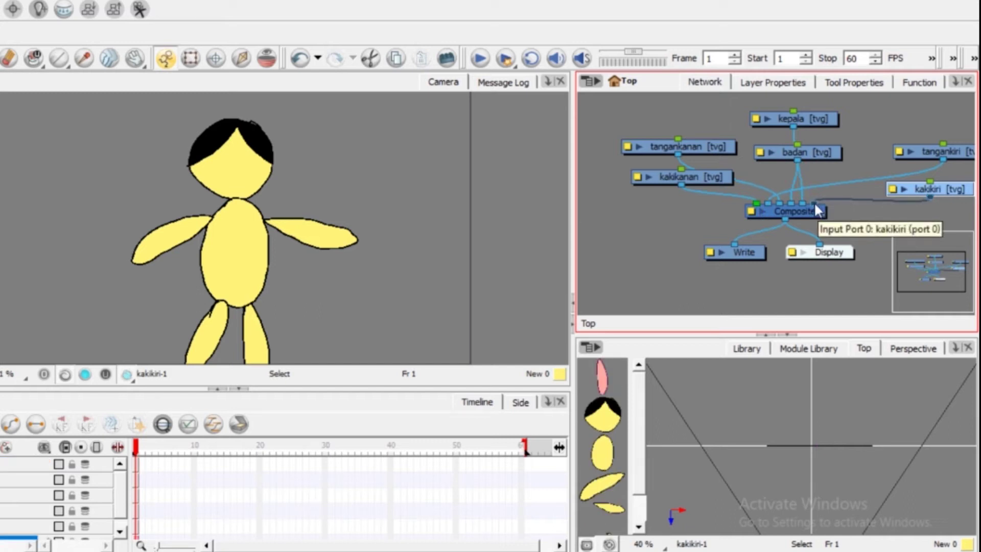
drag(808, 155, 783, 166)
Step: Enlarge the Network view and lower the Display, Write and Composite nodes to make room beneath the body-part nodes
drag(573, 276, 420, 271)
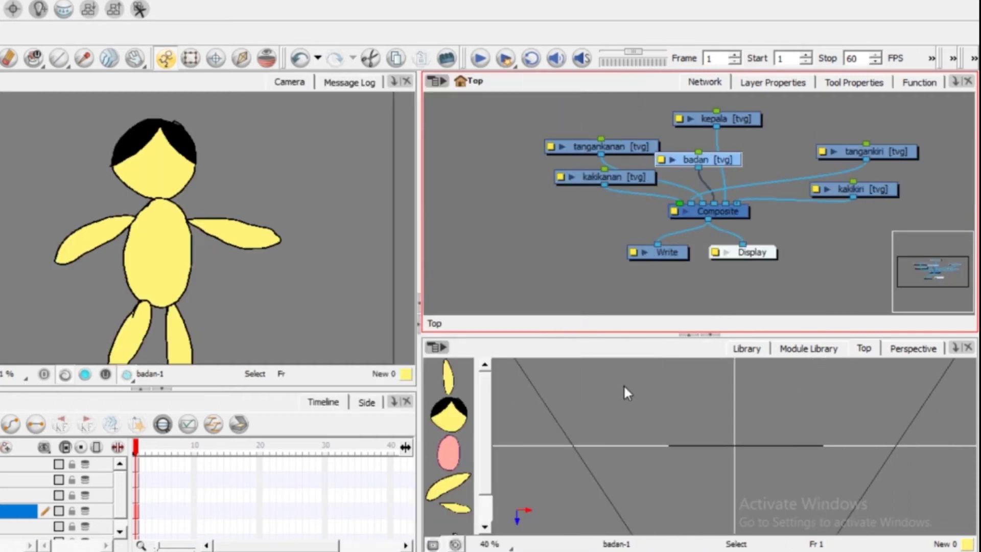
drag(623, 337, 634, 445)
drag(746, 284, 761, 348)
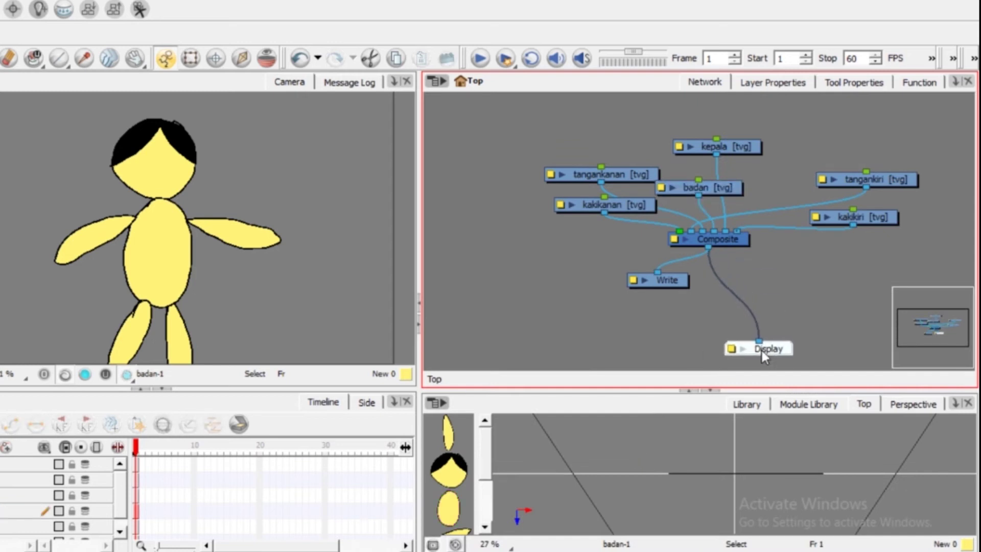
drag(659, 283, 633, 348)
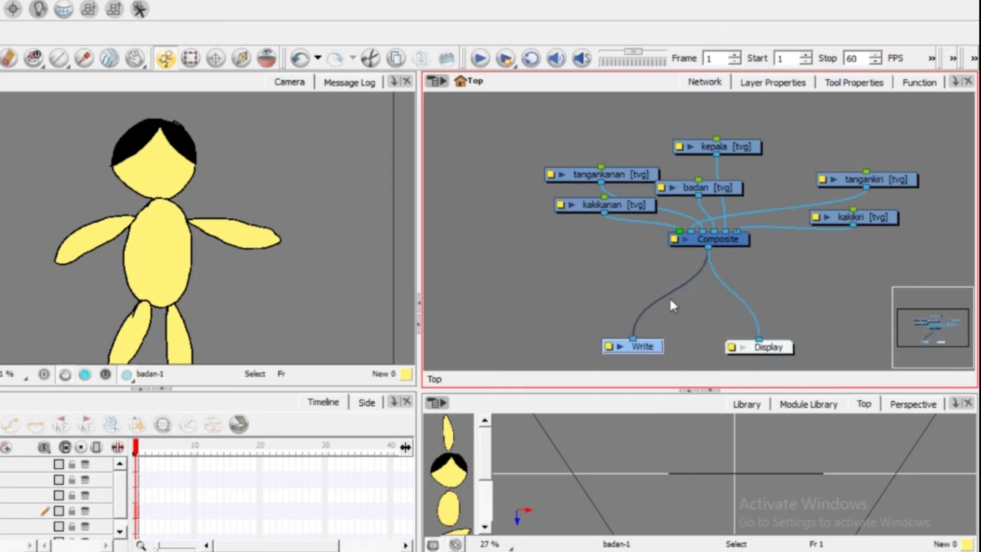
drag(722, 237, 718, 300)
Step: Place the badan node above kepala and spread the arm and leg nodes apart on both sides of the network
mouse_move(721, 192)
mouse_down()
mouse_move(726, 117)
mouse_move(737, 196)
mouse_up()
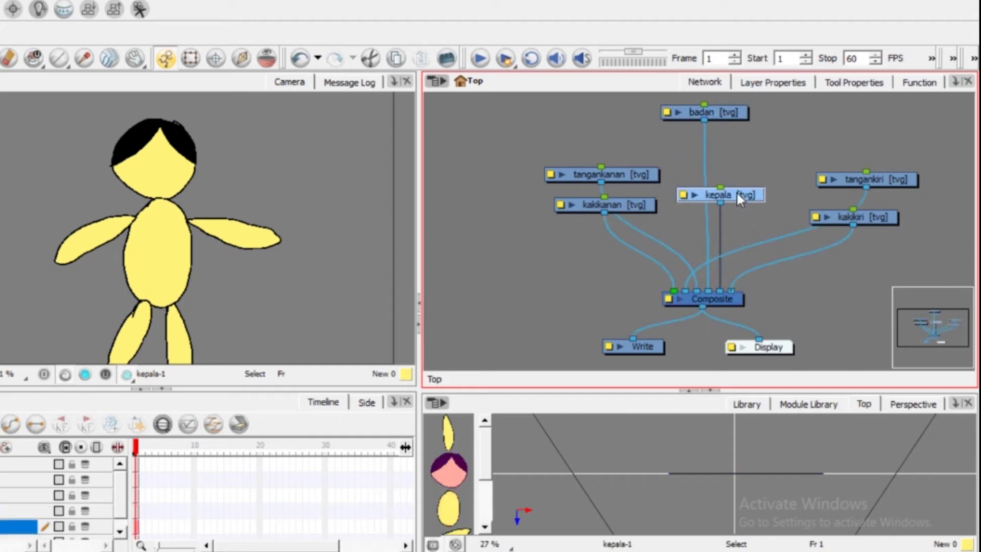
drag(615, 173, 602, 141)
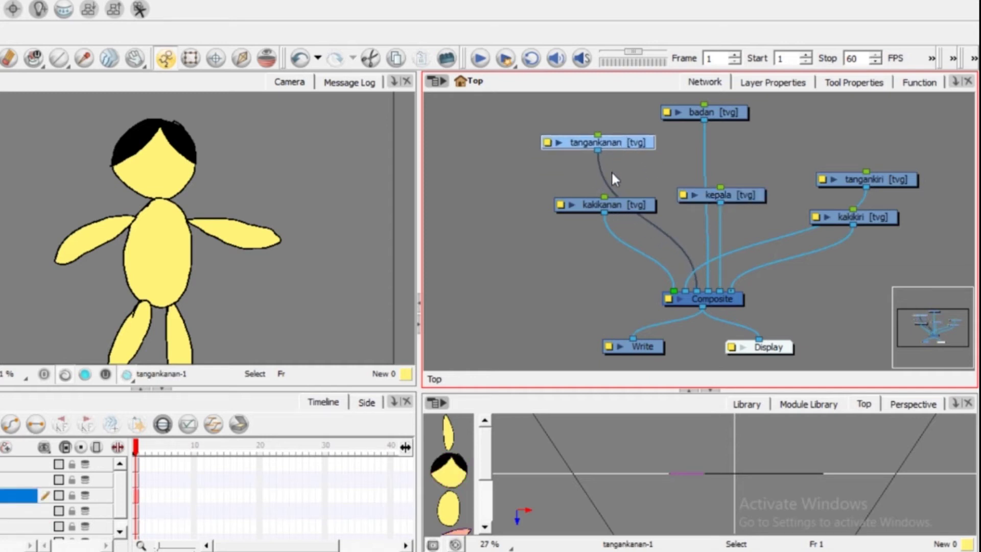
drag(604, 207, 508, 231)
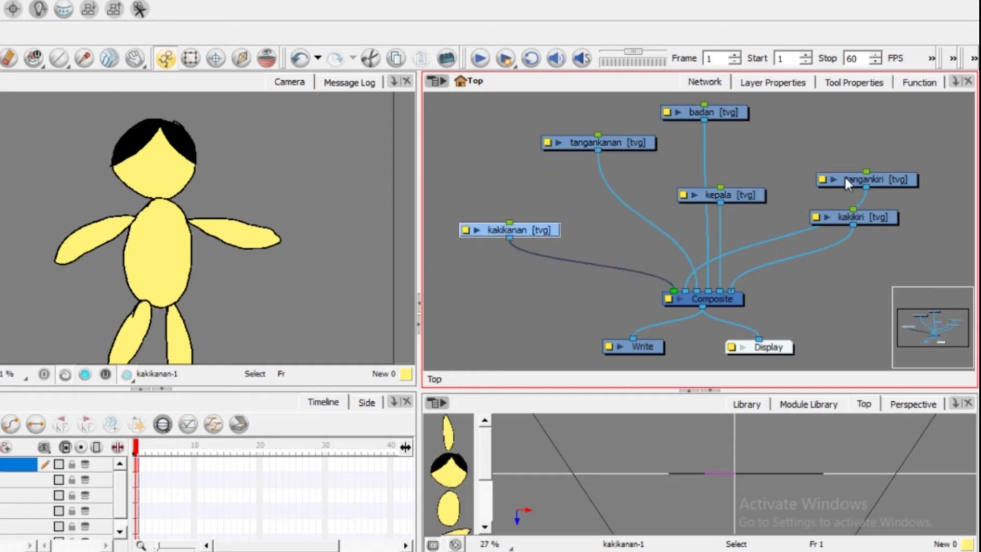
drag(889, 181, 897, 148)
drag(871, 215, 890, 226)
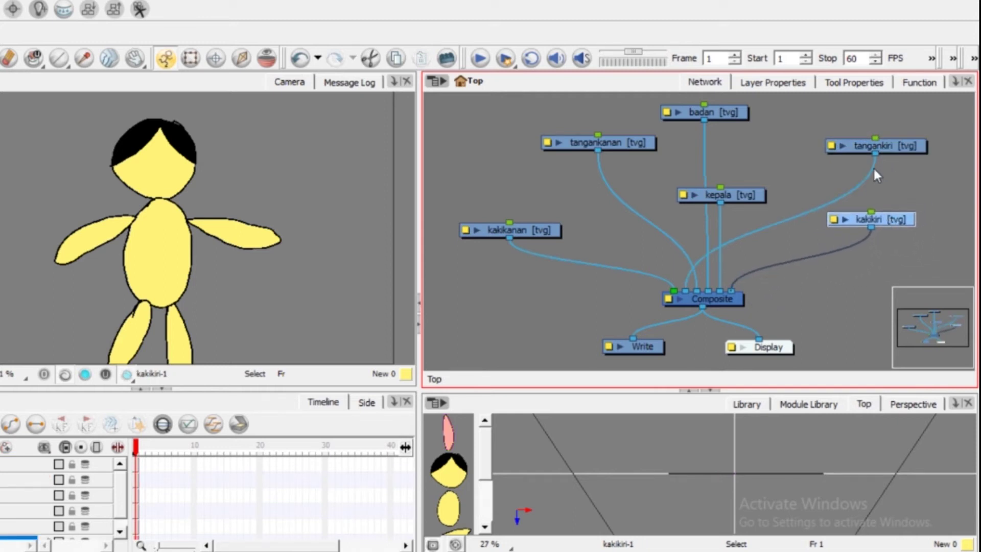
Step: Move tangankiri's connection to the rightmost Composite input port and shift the kepala node right, clear of badan's cable
drag(685, 289, 738, 294)
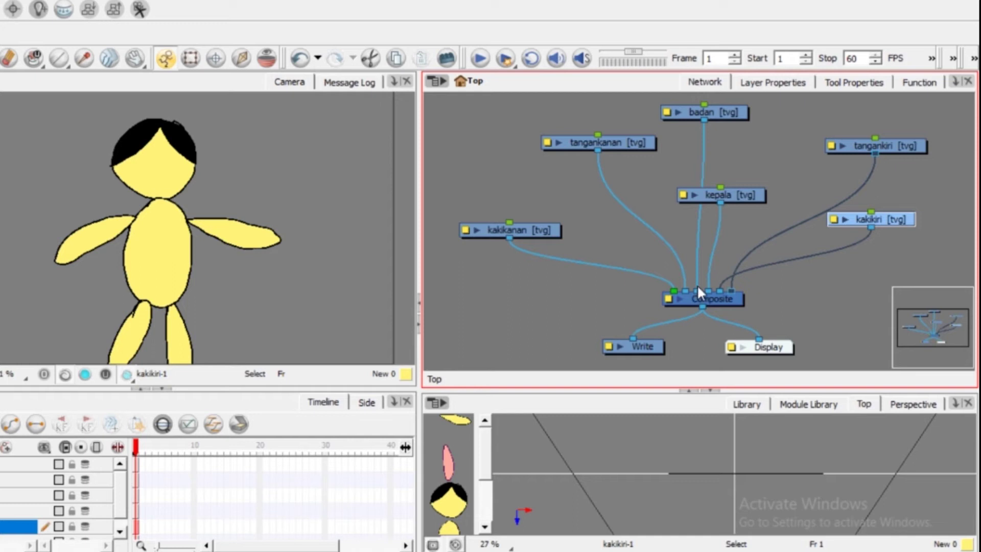
drag(737, 193, 761, 196)
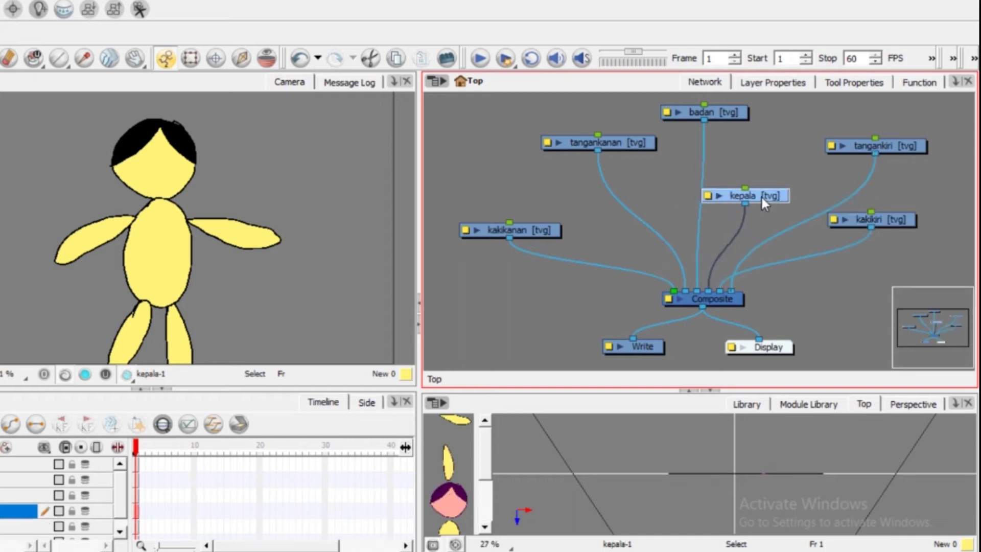
click(499, 198)
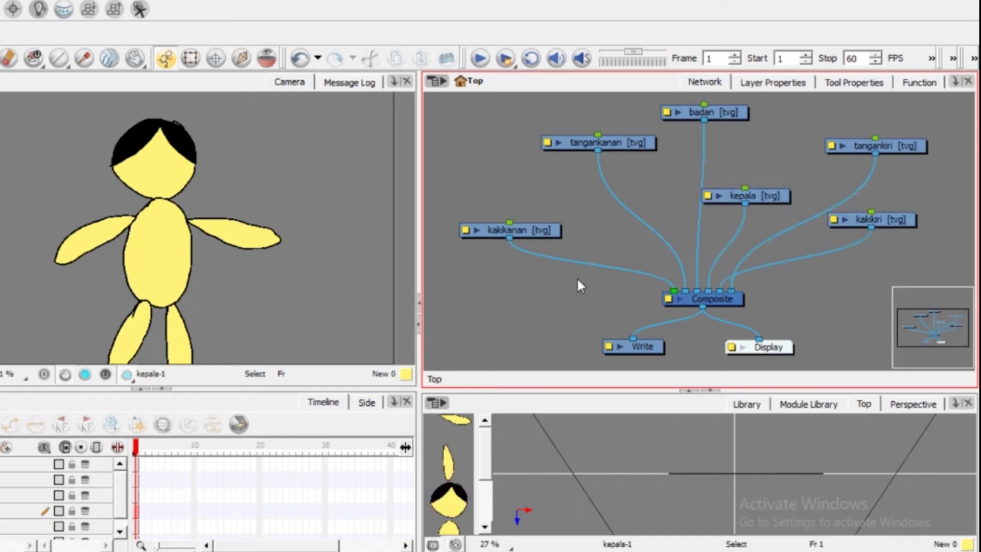
click(754, 200)
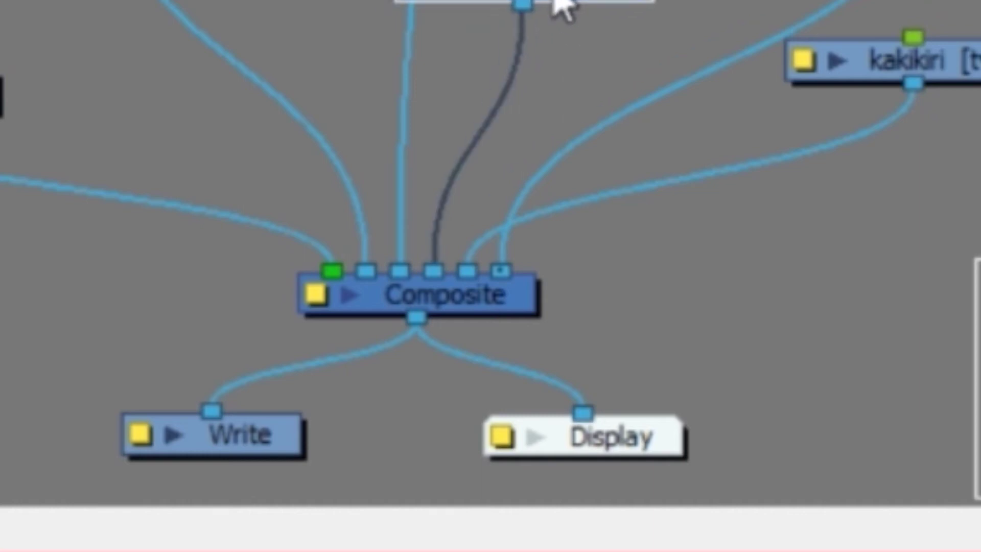
Step: Shift the kepala node slightly right, select the tangankanan drawing and display the Deformation toolbar
drag(560, 2, 595, 1)
click(163, 1)
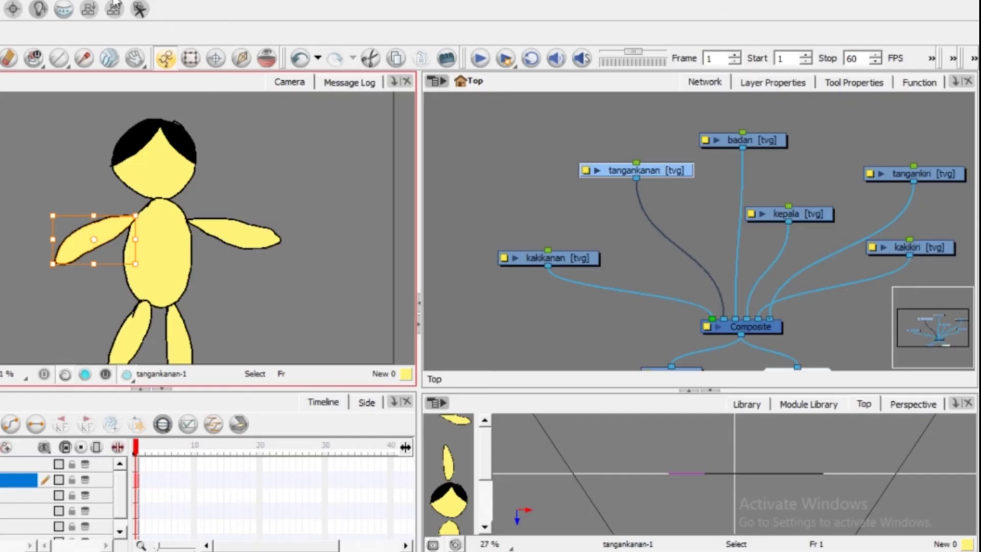
right_click(137, 239)
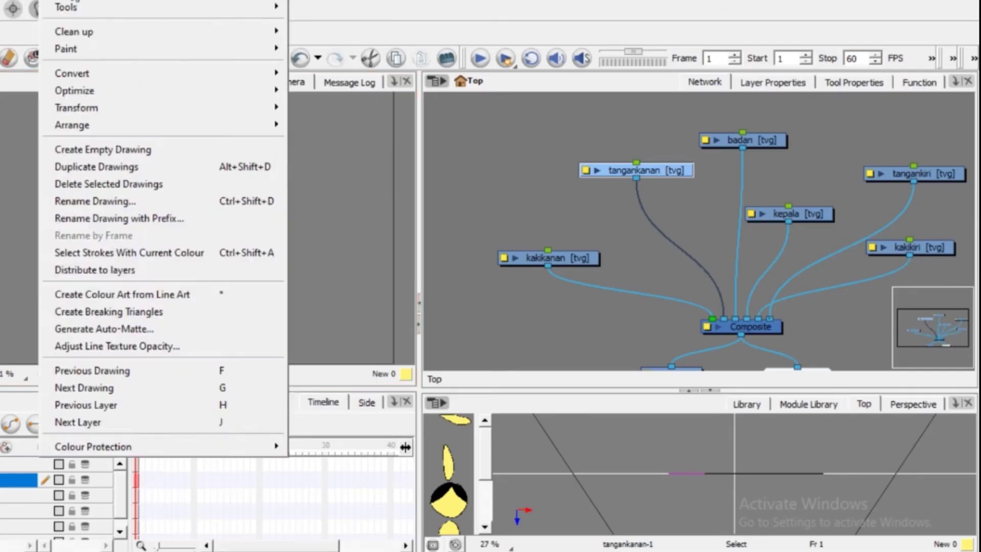
click(91, 3)
click(159, 1)
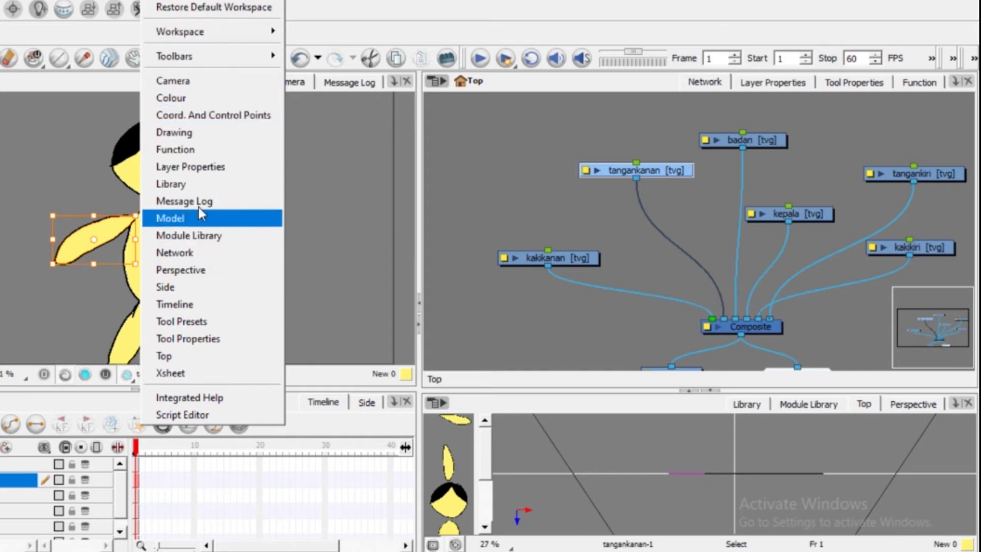
mouse_move(245, 60)
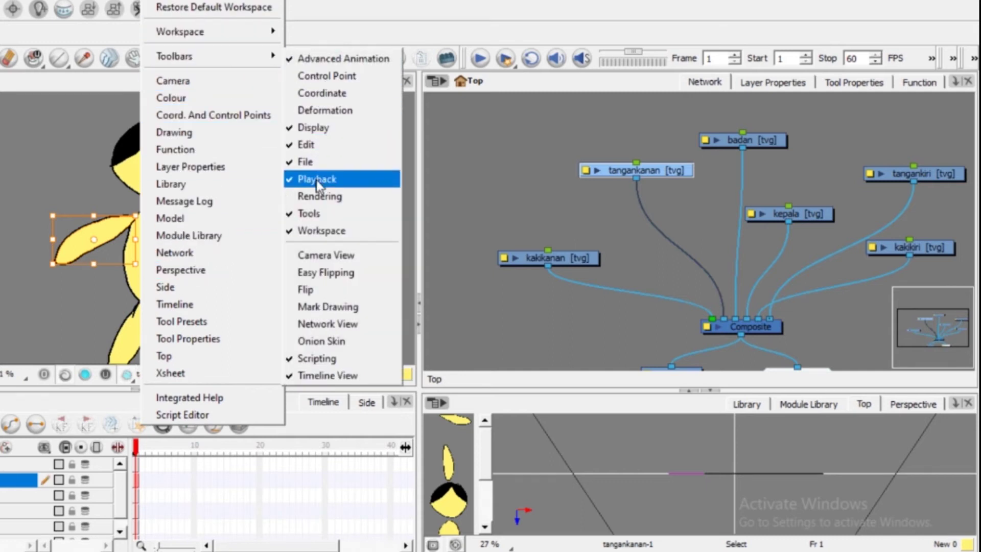
click(334, 112)
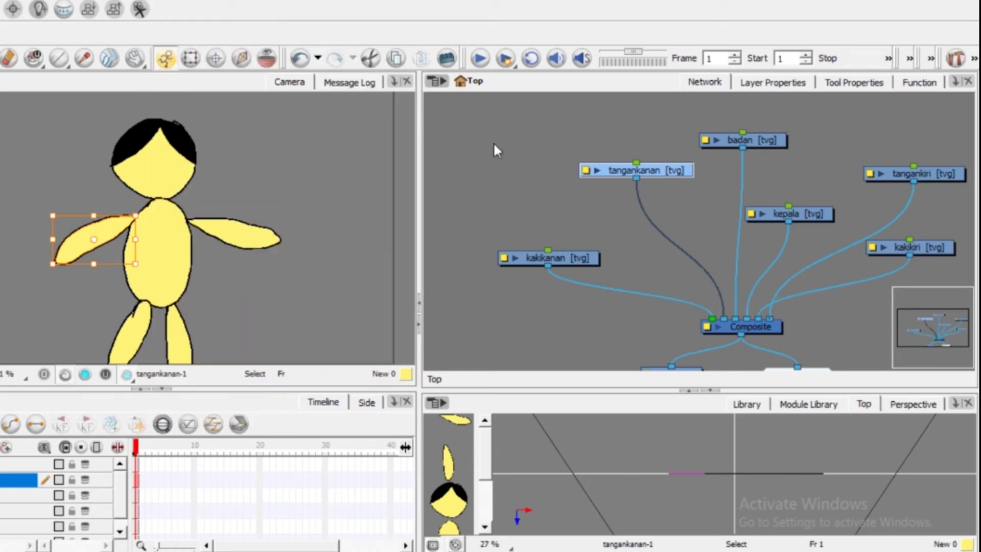
Step: Rig the tangankanan arm with a two-bone deformation chain from the shoulder through the elbow to the hand
click(955, 57)
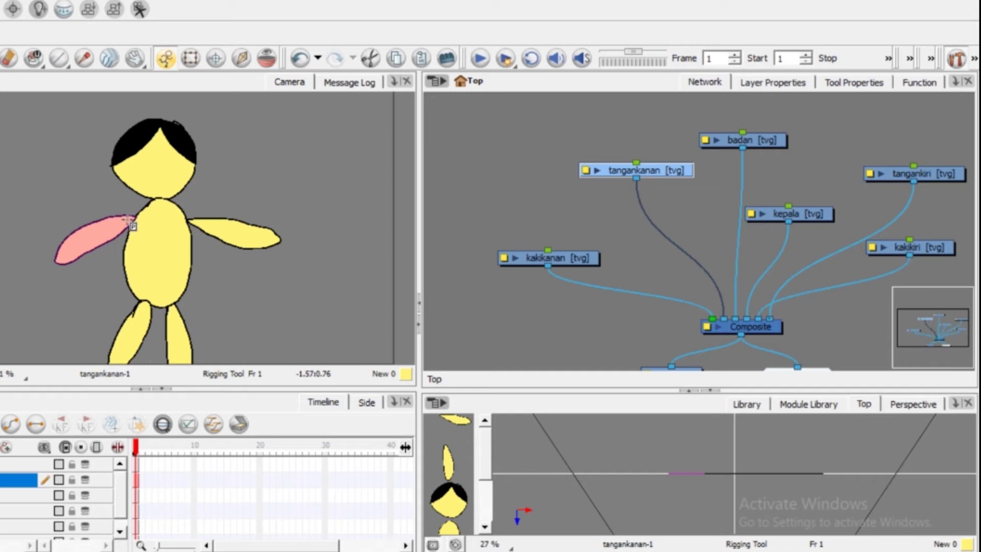
drag(128, 218, 111, 216)
click(94, 233)
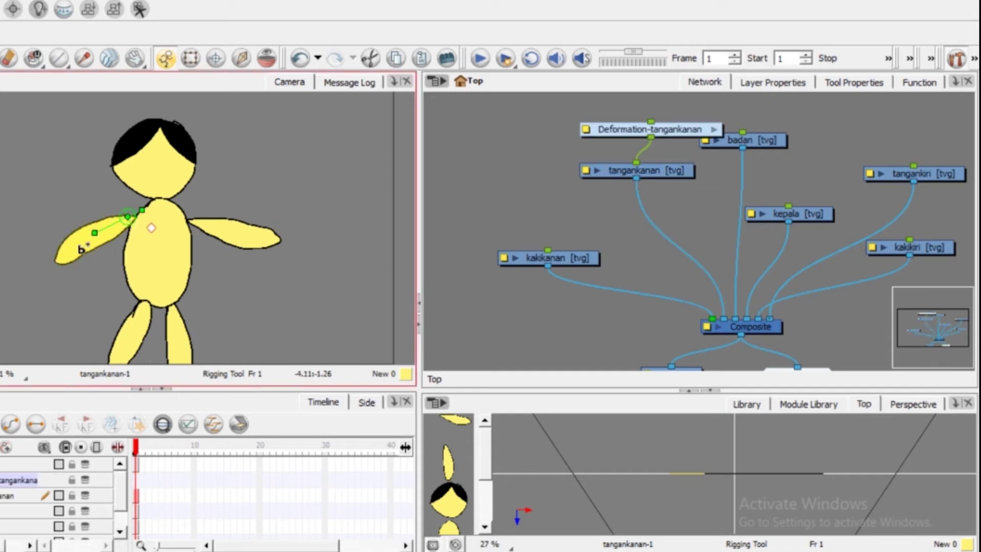
click(69, 255)
Step: Lower the tangankanan arm slightly by its bones and move its drawing and deformation nodes clear of badan in the network
key(alt+2)
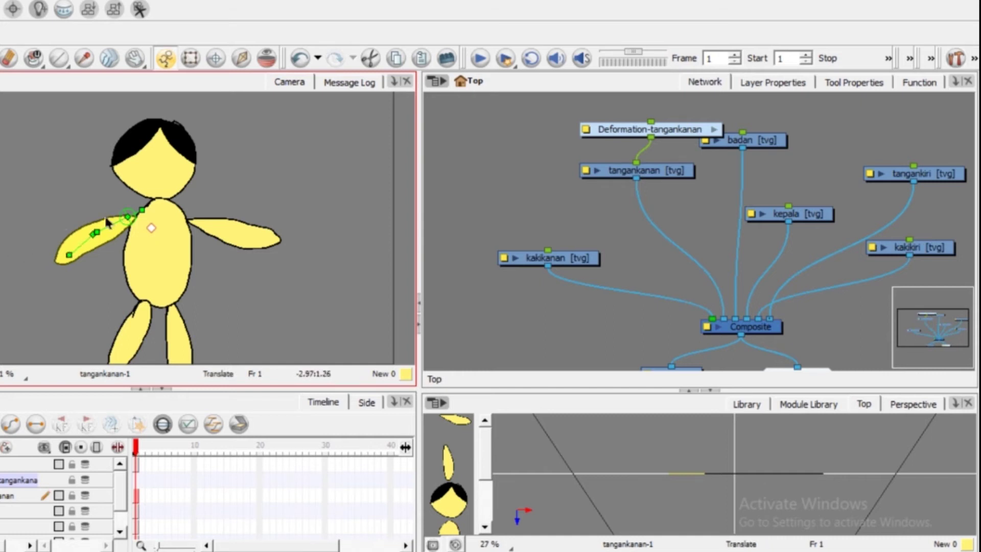
drag(119, 211, 66, 241)
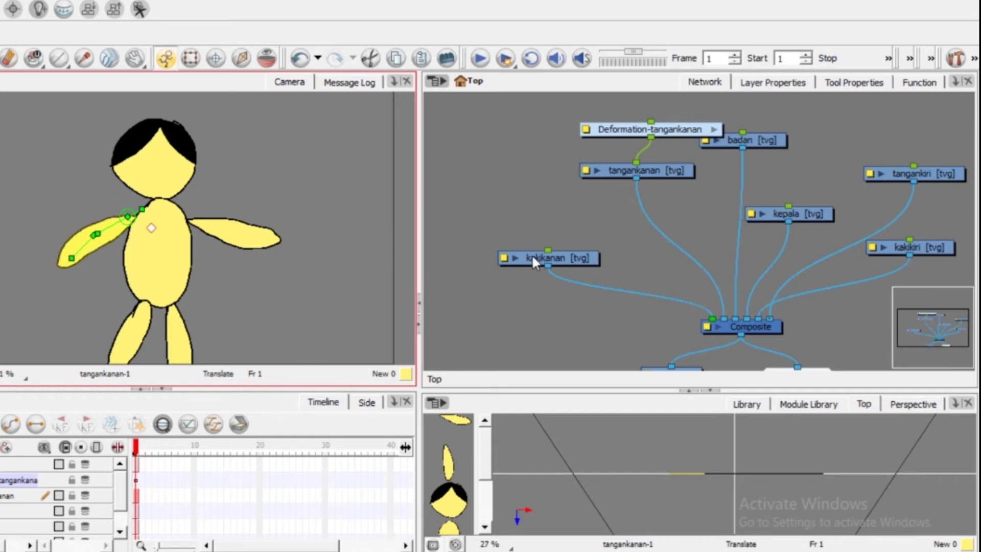
drag(637, 169, 584, 201)
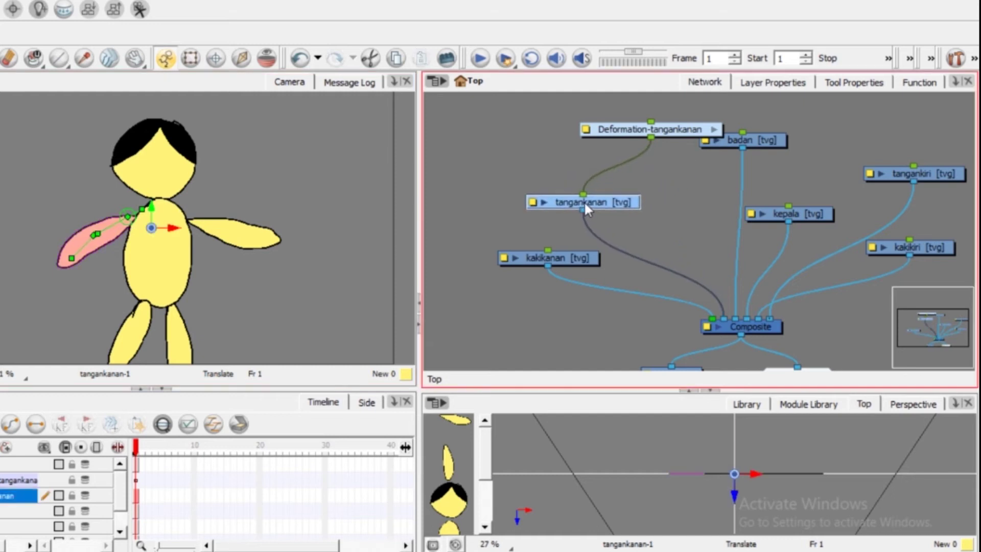
drag(618, 129, 554, 166)
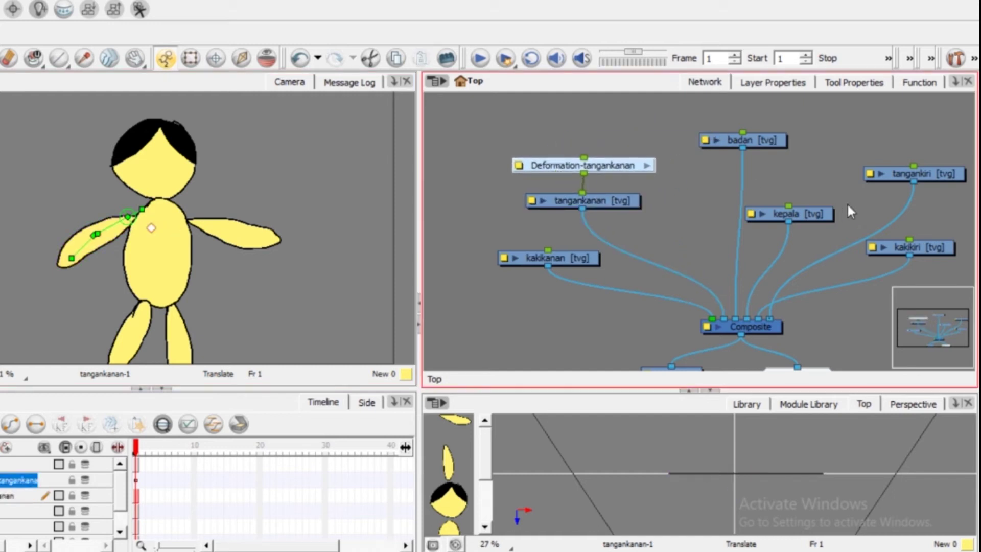
Step: Rig the tangankiri arm with bones from shoulder through elbow to hand and raise the arm slightly
click(911, 173)
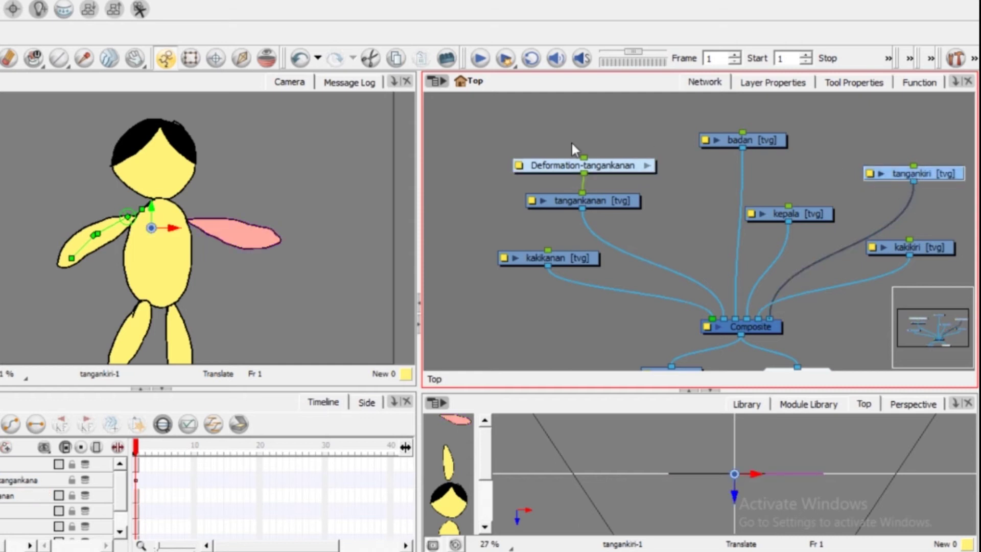
click(956, 57)
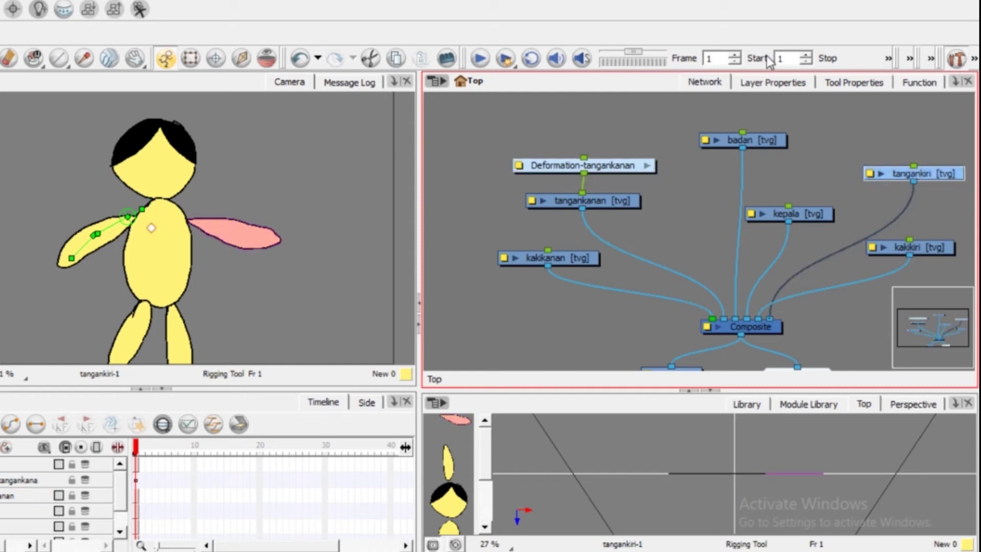
click(197, 222)
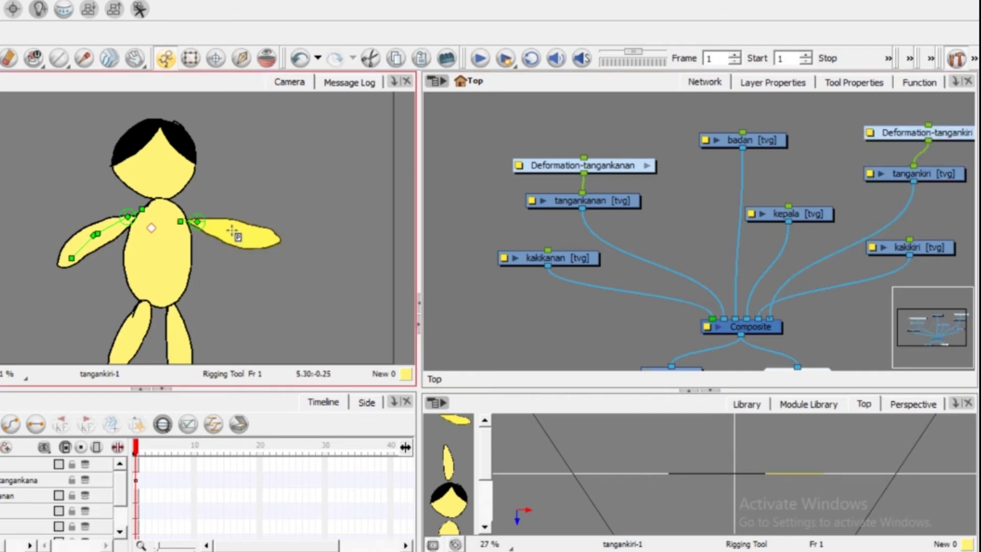
click(234, 232)
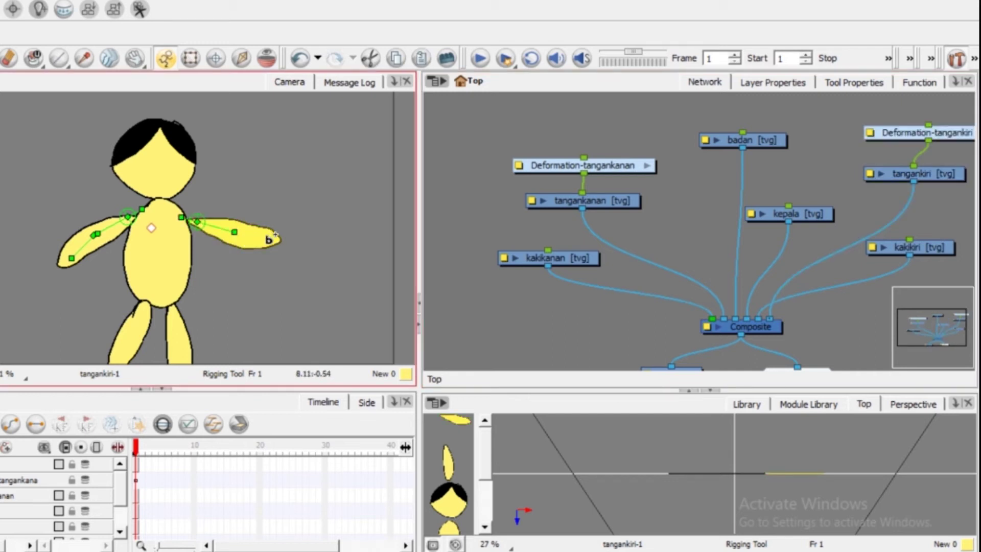
click(276, 233)
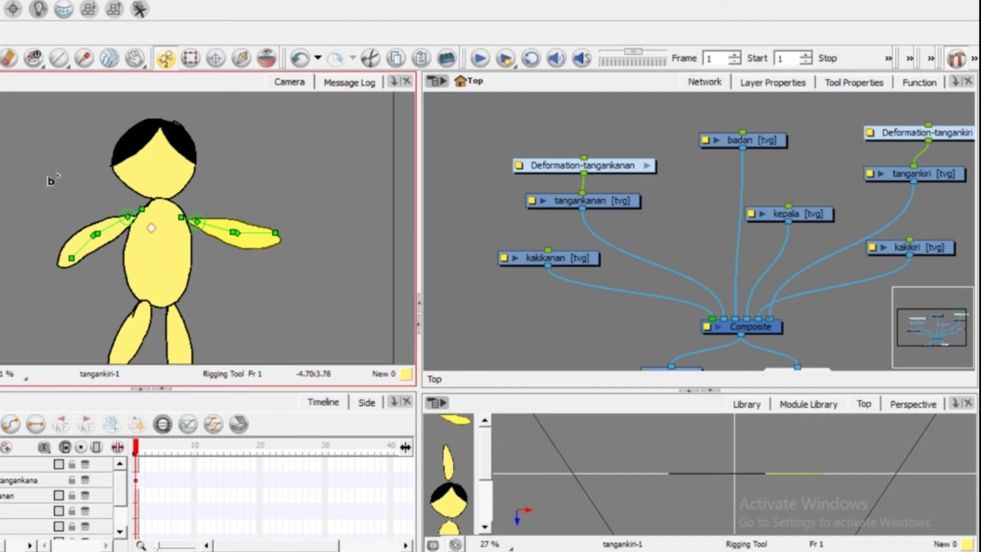
key(alt+2)
drag(216, 222, 229, 223)
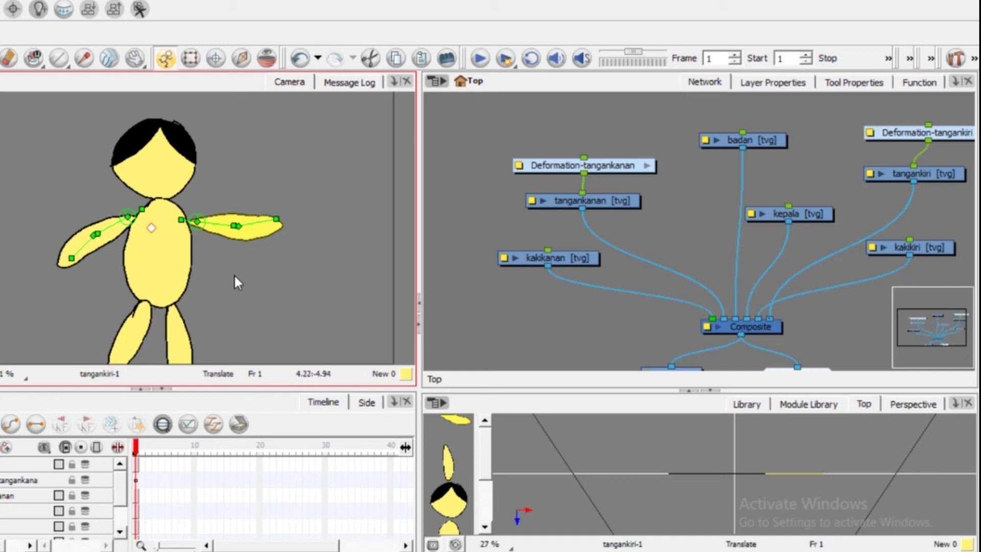
Step: Rig the kakikanan leg with bones from hip through knee to foot and swing the leg slightly outward
drag(256, 271, 259, 245)
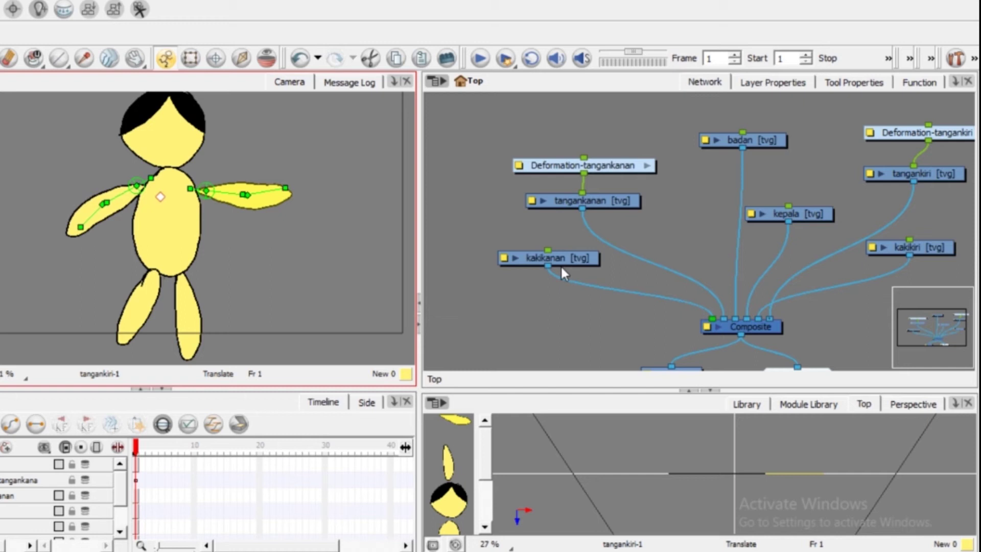
click(561, 257)
drag(560, 258, 538, 266)
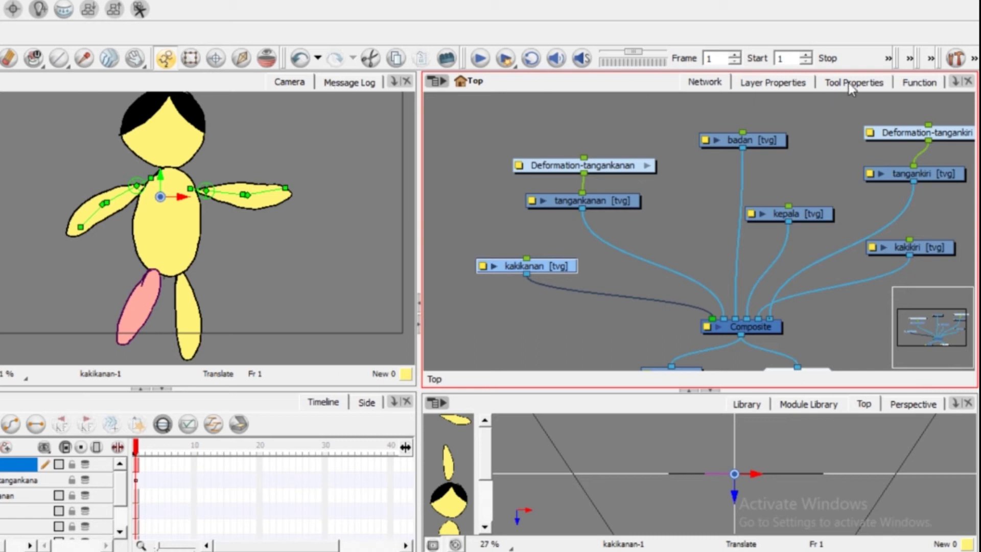
click(955, 58)
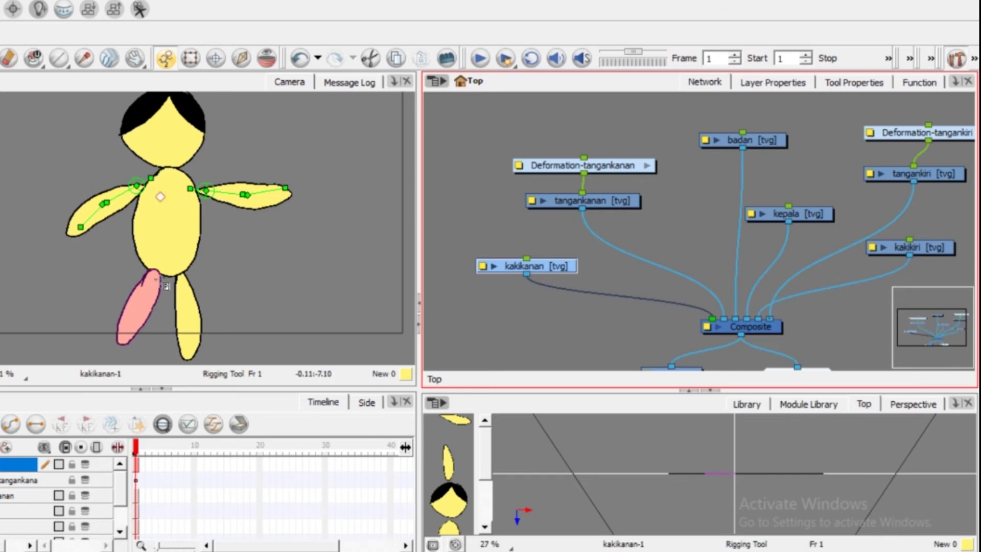
click(152, 276)
click(138, 307)
click(131, 331)
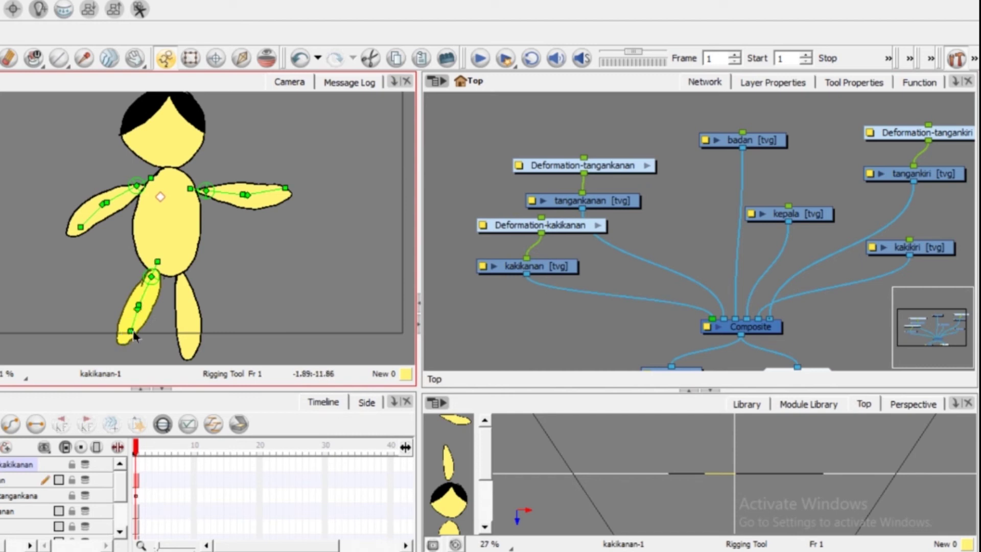
key(alt+2)
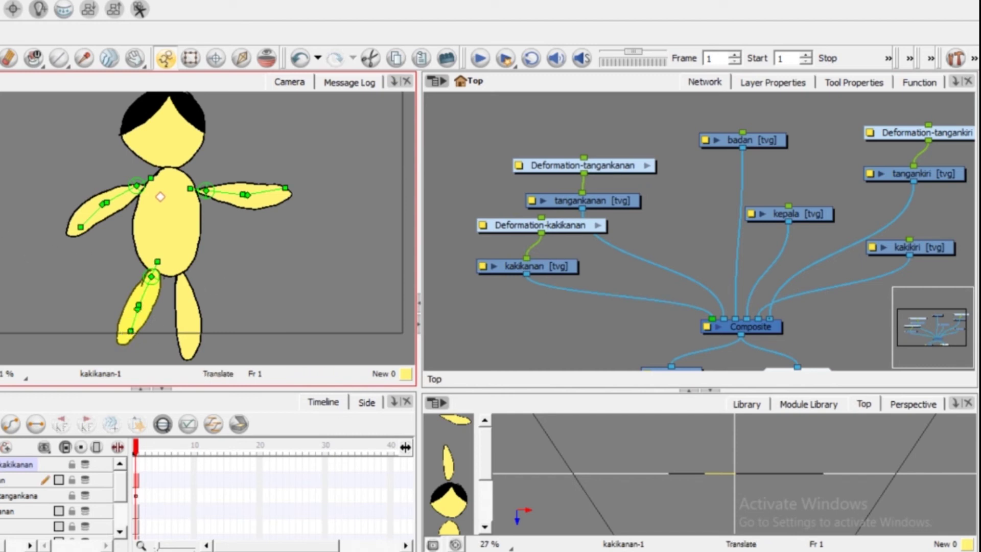
drag(145, 293, 137, 331)
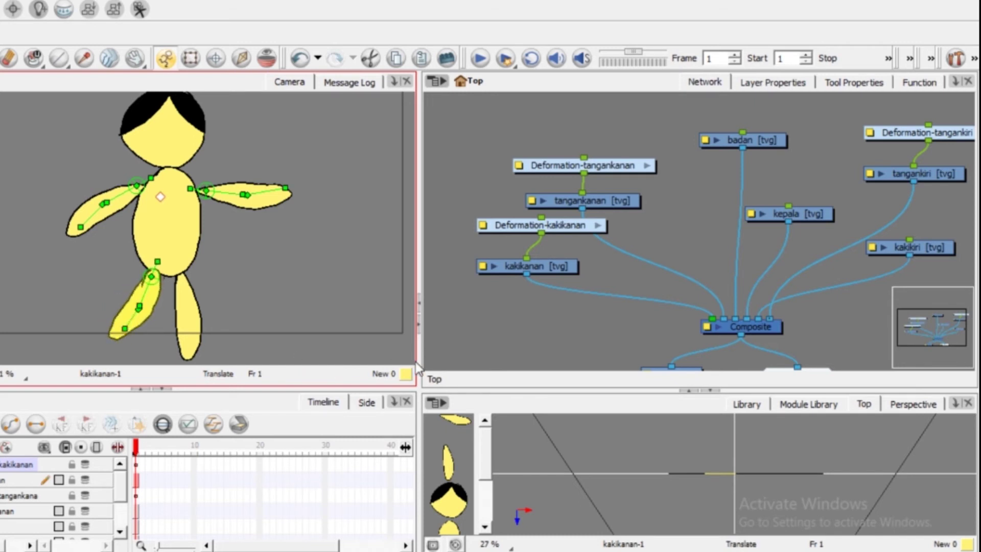
Step: Move the kakikanan node and its deformation node lower in the network, clear of the tangankanan nodes
click(919, 247)
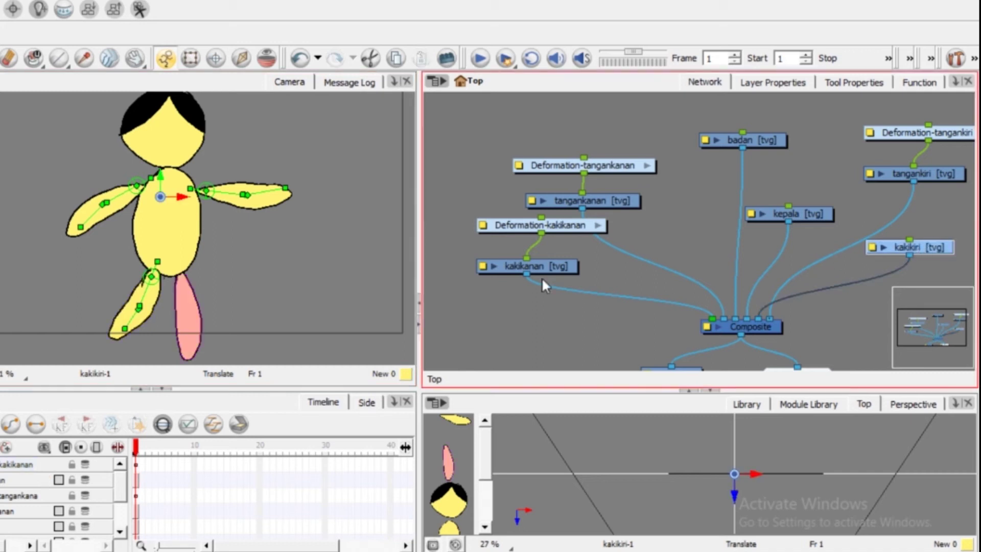
click(548, 265)
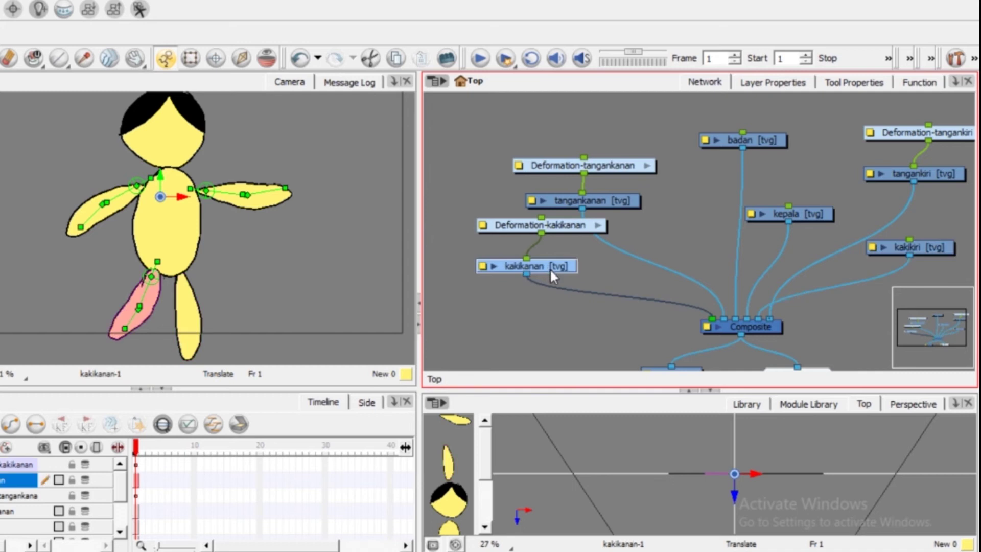
drag(551, 269, 540, 309)
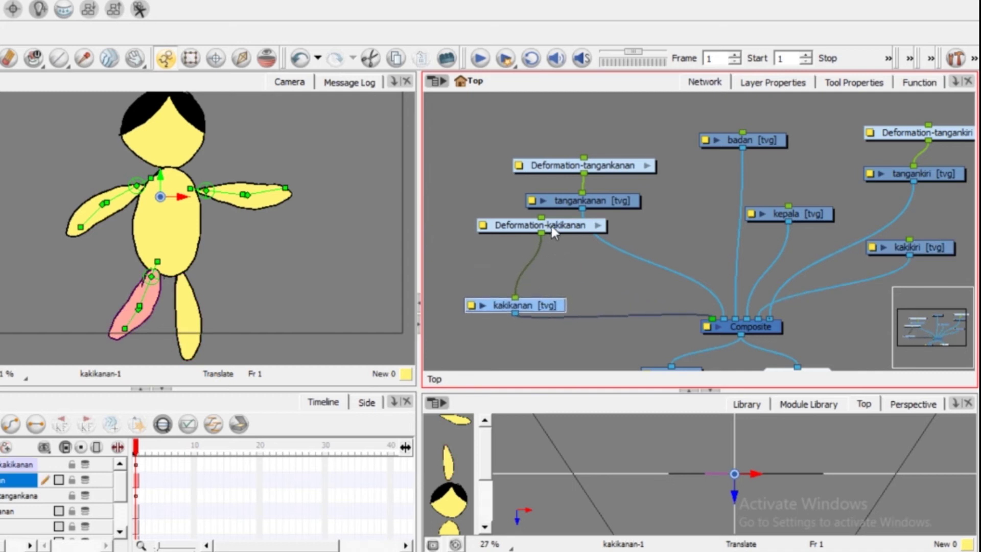
drag(578, 226, 541, 274)
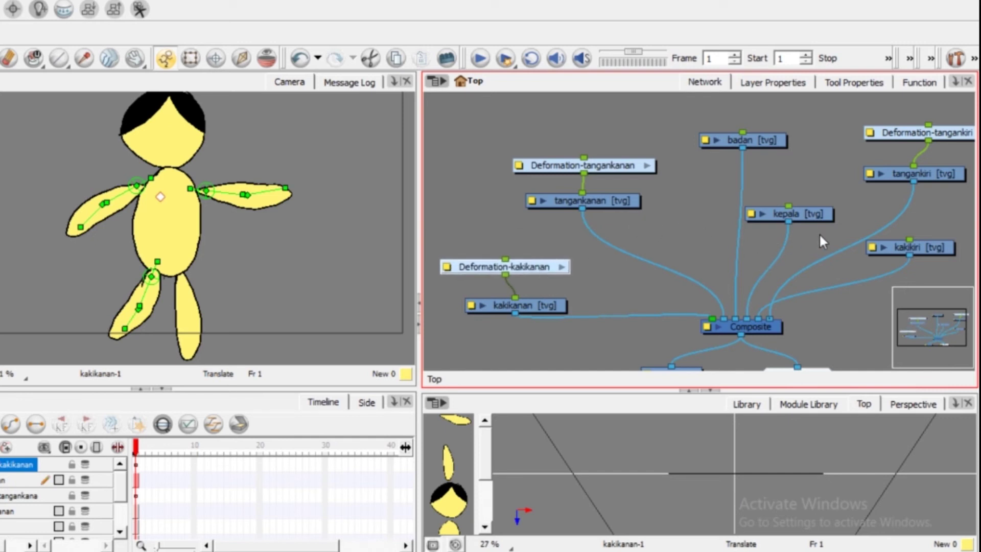
Step: Lower the kakikiri node, rig its leg with bones from hip through knee to foot and swing the leg outward
drag(896, 243, 891, 263)
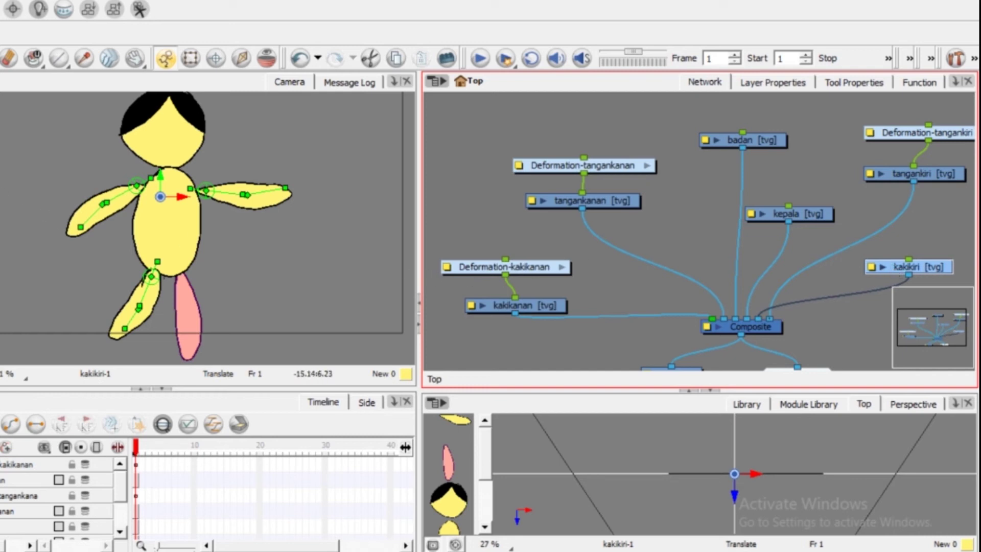
click(955, 58)
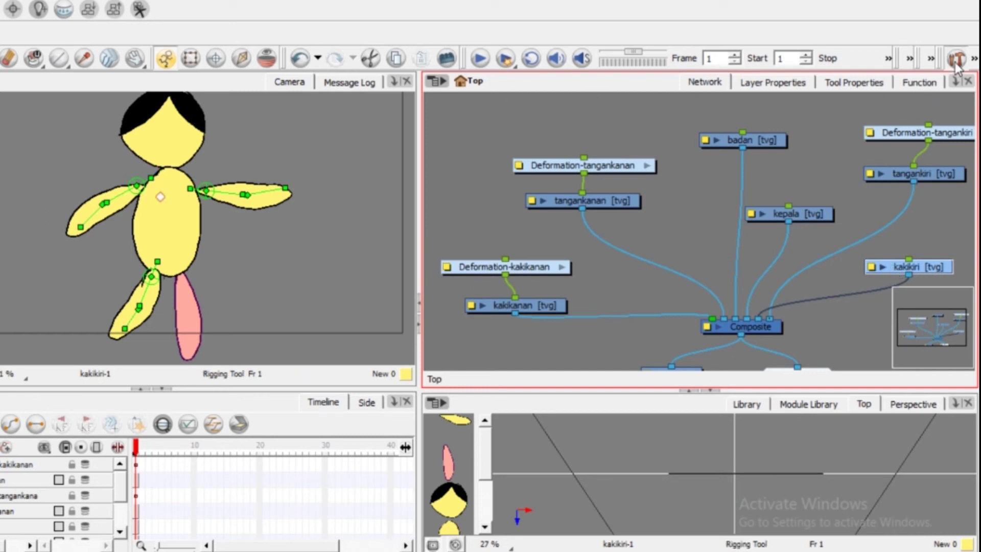
click(180, 279)
click(187, 308)
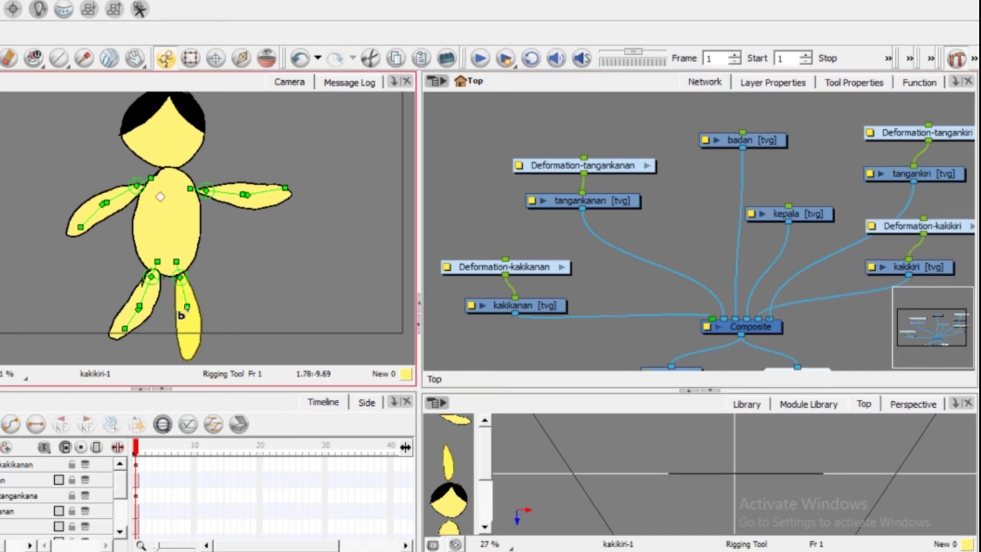
click(194, 341)
key(alt+2)
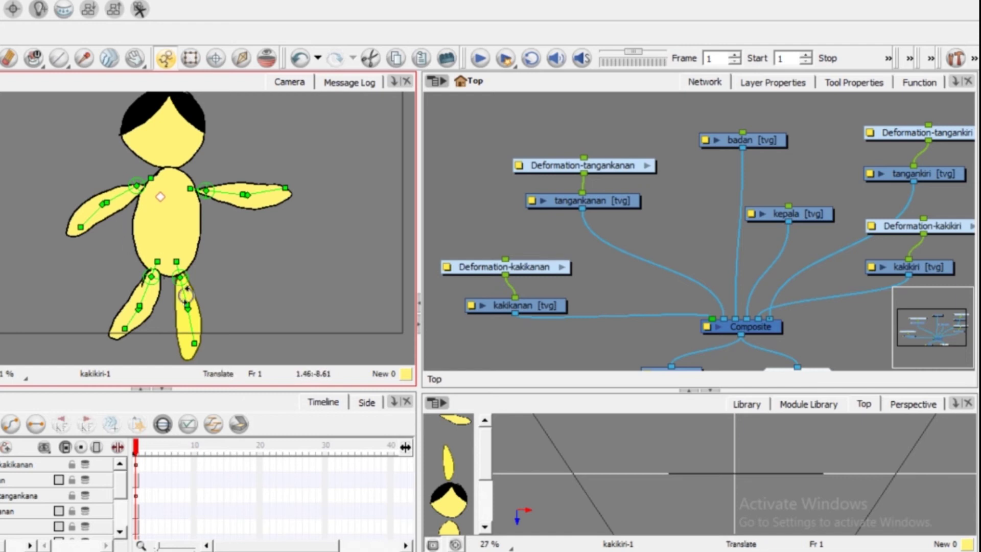
drag(186, 290, 203, 305)
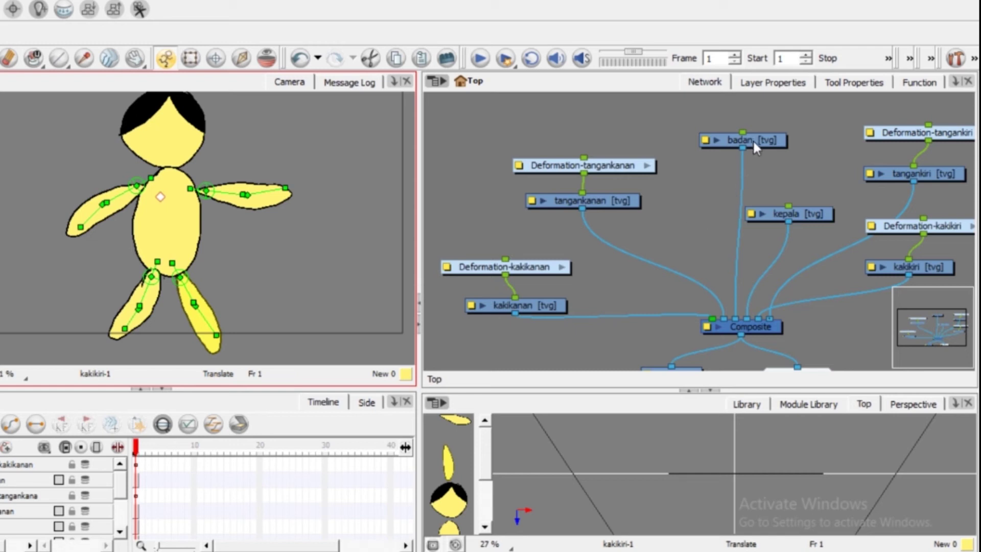
Step: Raise the badan node, shift kepala closer beneath it and connect badan's output to the input of tangankanan's deformation node
drag(755, 139, 741, 125)
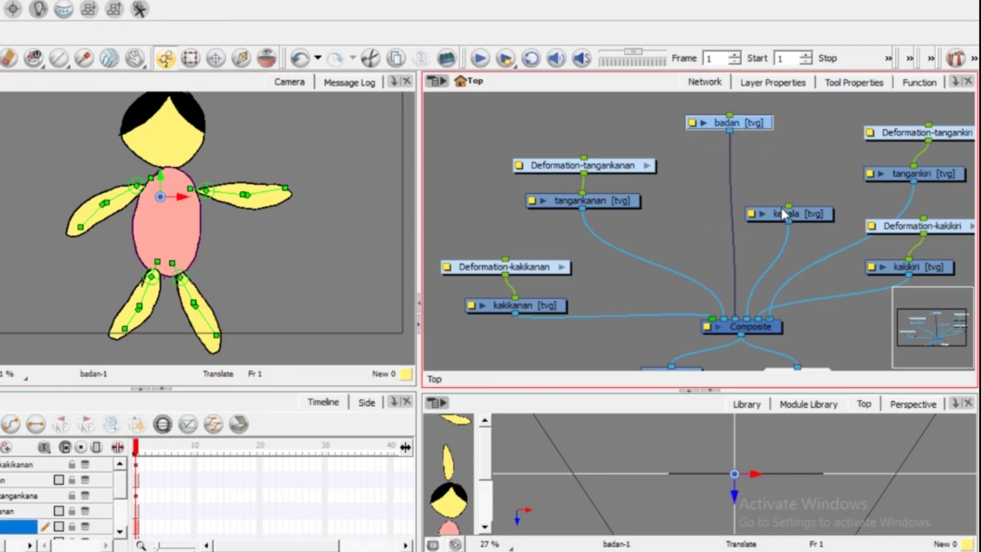
drag(783, 210, 765, 211)
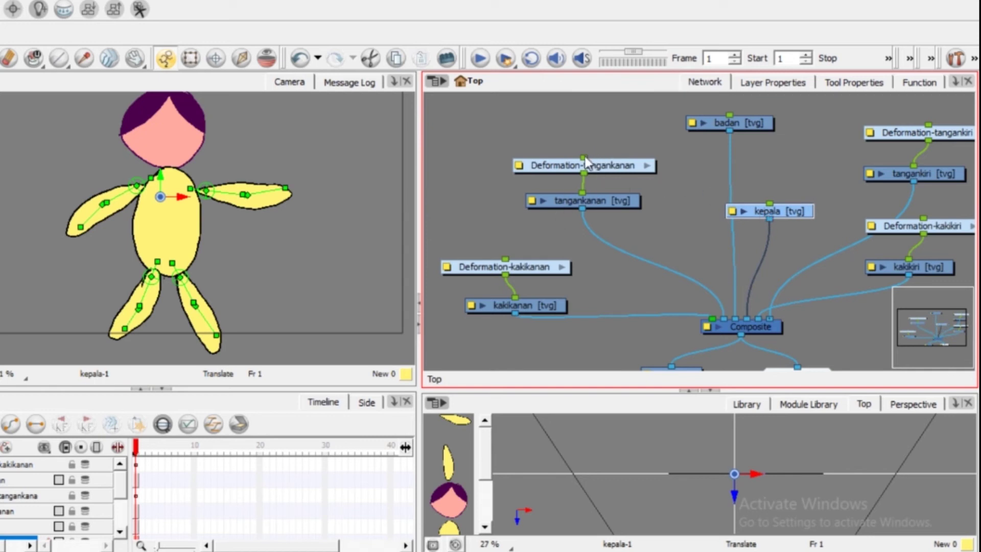
drag(584, 157, 730, 131)
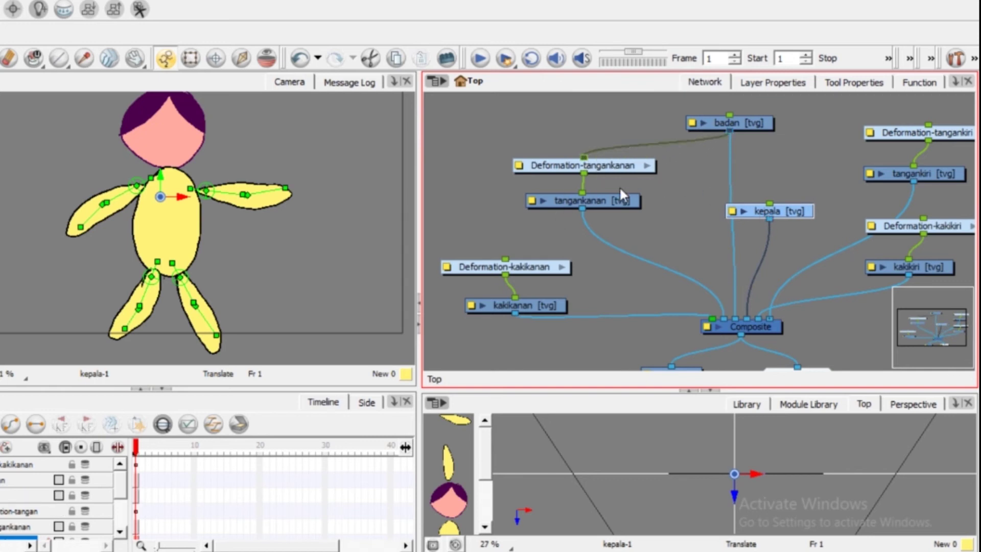
Step: Connect badan's output to the inputs of kepala and the kakikanan, tangankiri and kakikiri deformation nodes
drag(506, 259, 715, 142)
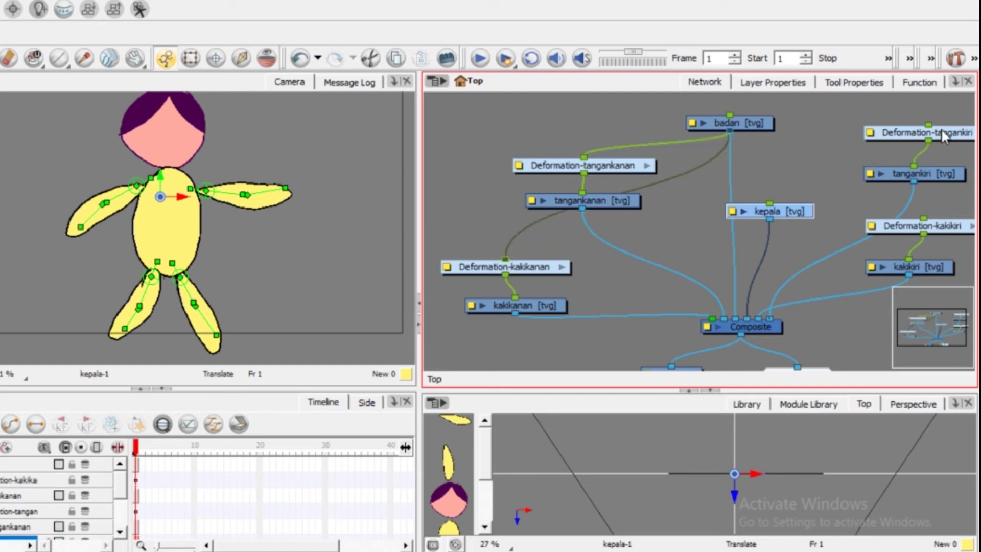
drag(928, 126, 731, 130)
drag(927, 221, 751, 137)
drag(769, 204, 730, 137)
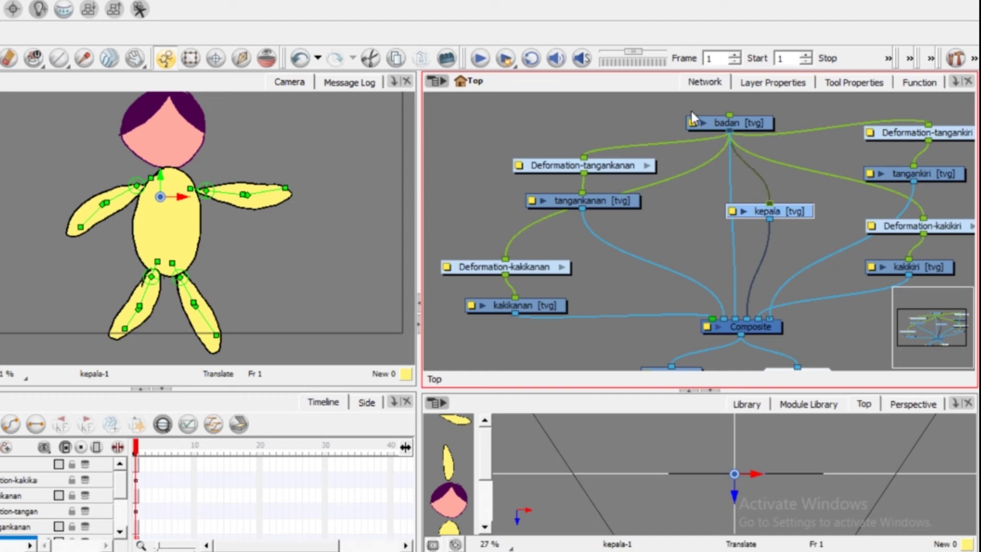
Step: Move the badan body slightly to the right on frame 1, carrying the connected head and limbs with it
click(729, 121)
drag(205, 215, 161, 189)
click(148, 466)
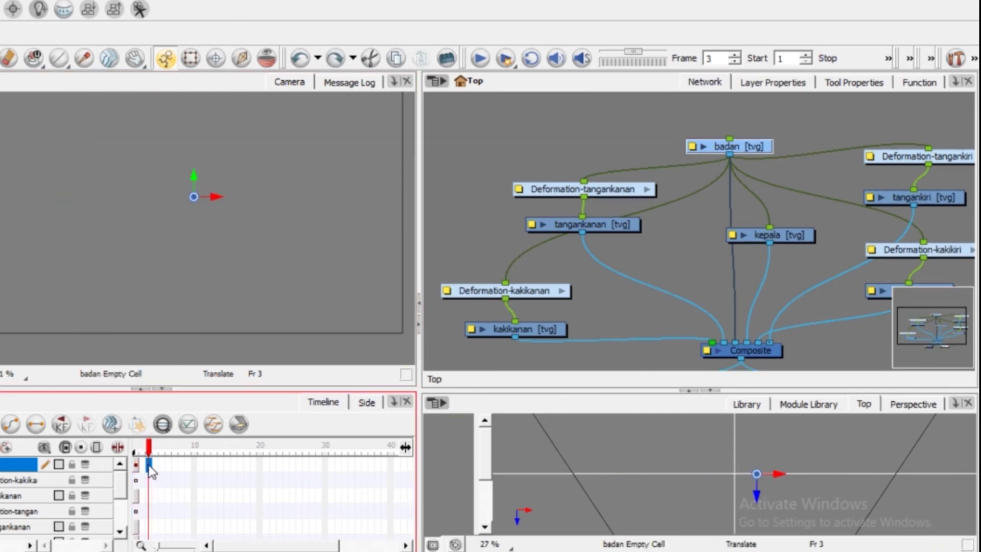
key(ctrl+v)
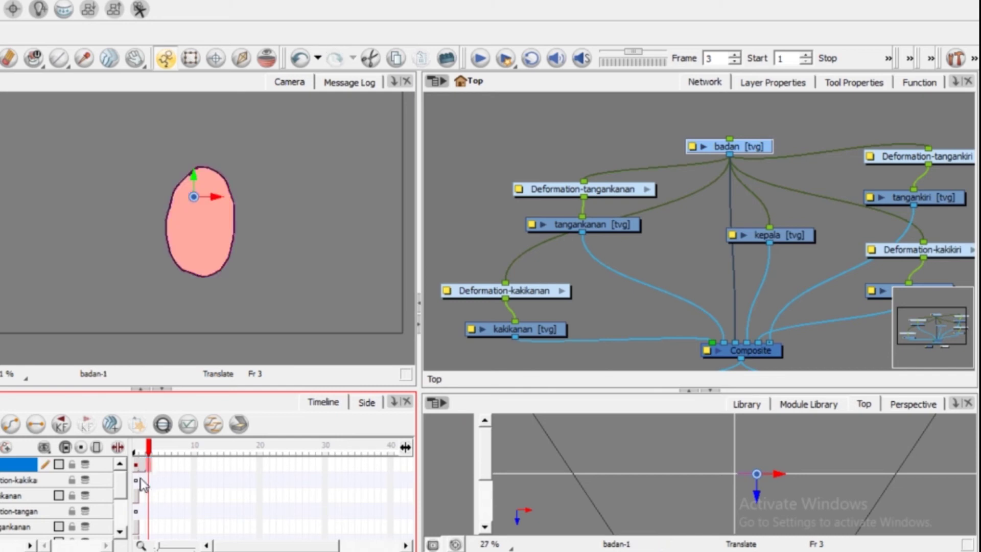
click(149, 480)
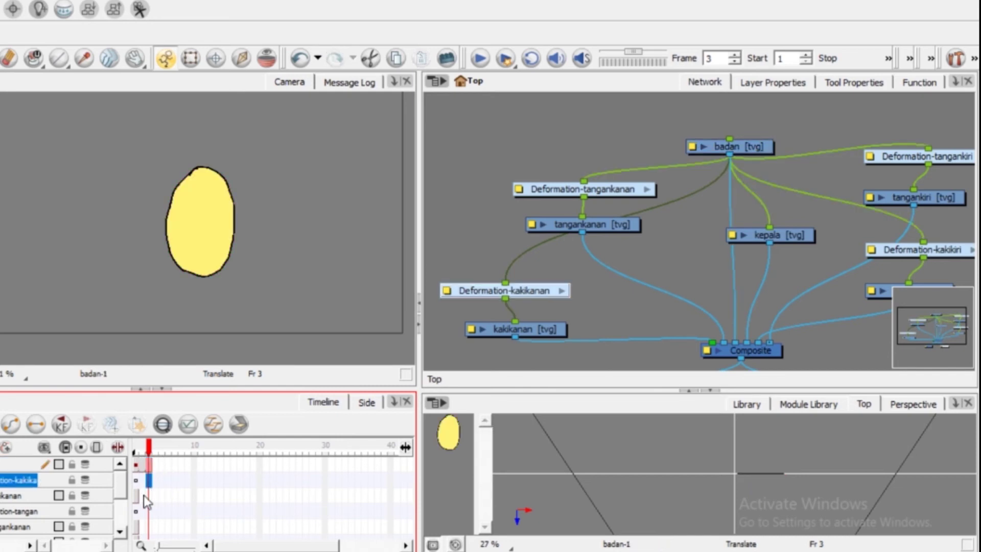
click(146, 495)
key(ctrl+z)
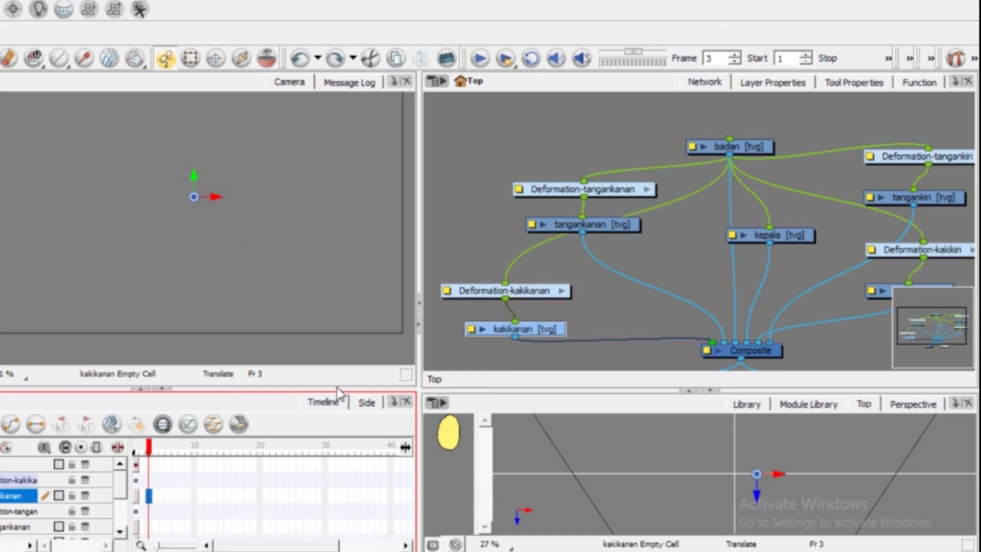
Step: Enlarge the timeline area and extend the exposure of all character layers to frame 10
drag(337, 389, 358, 290)
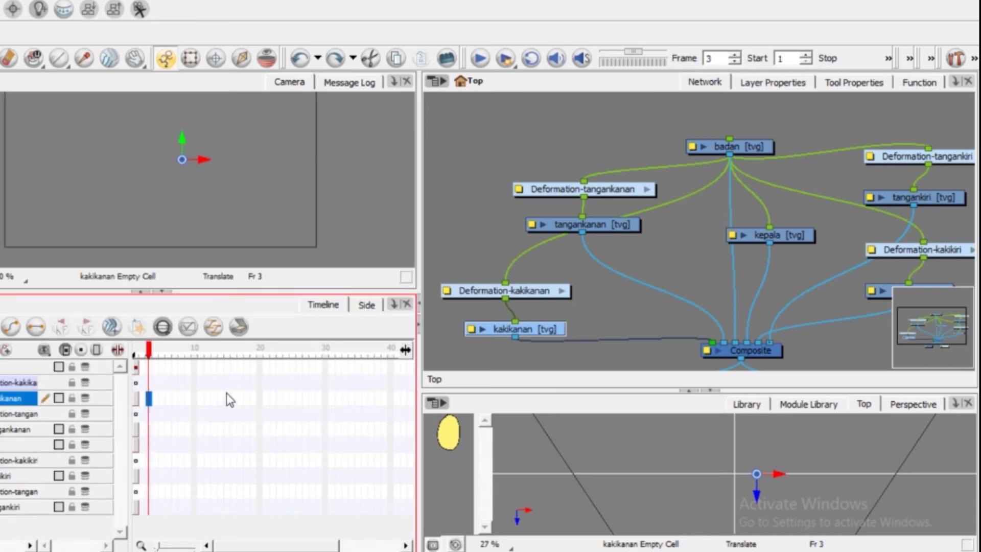
click(150, 367)
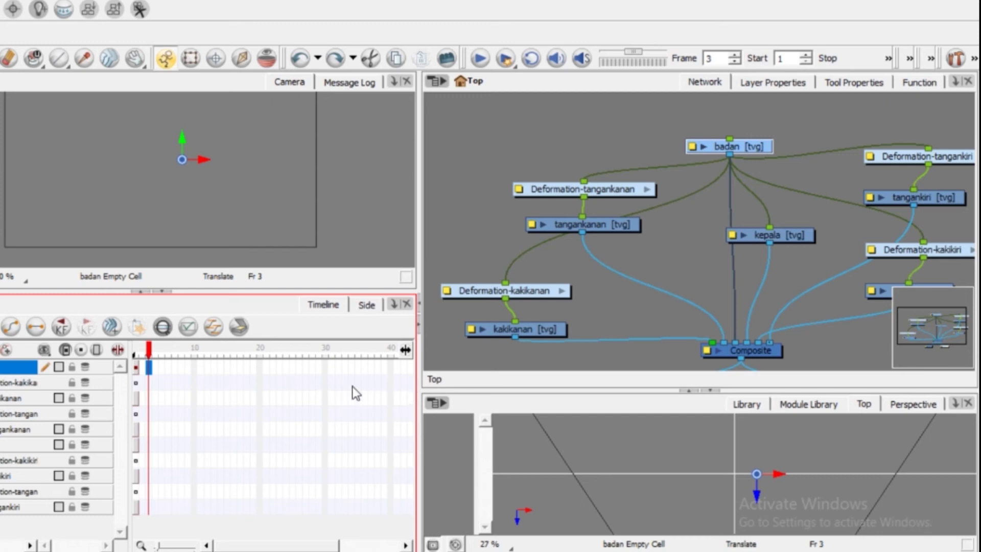
drag(194, 366, 197, 526)
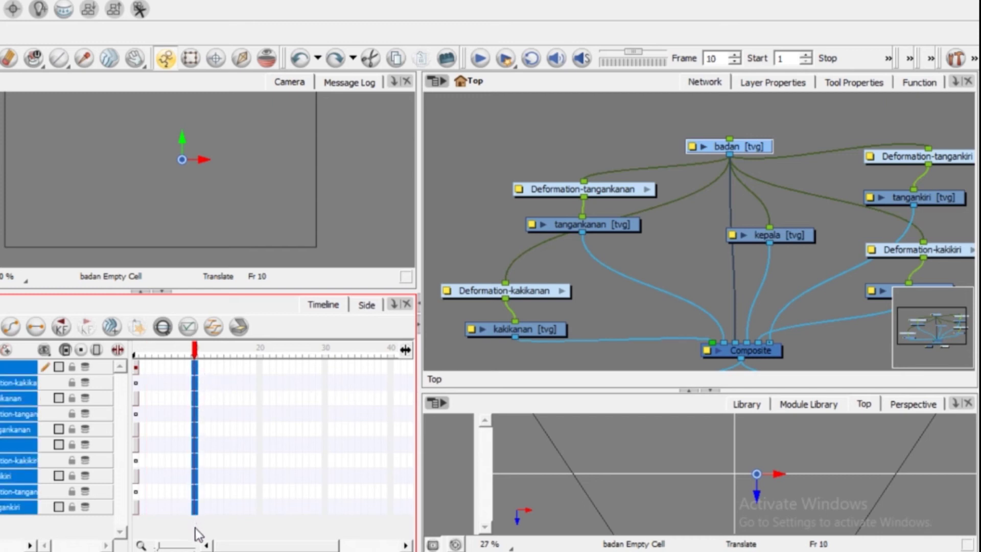
click(200, 530)
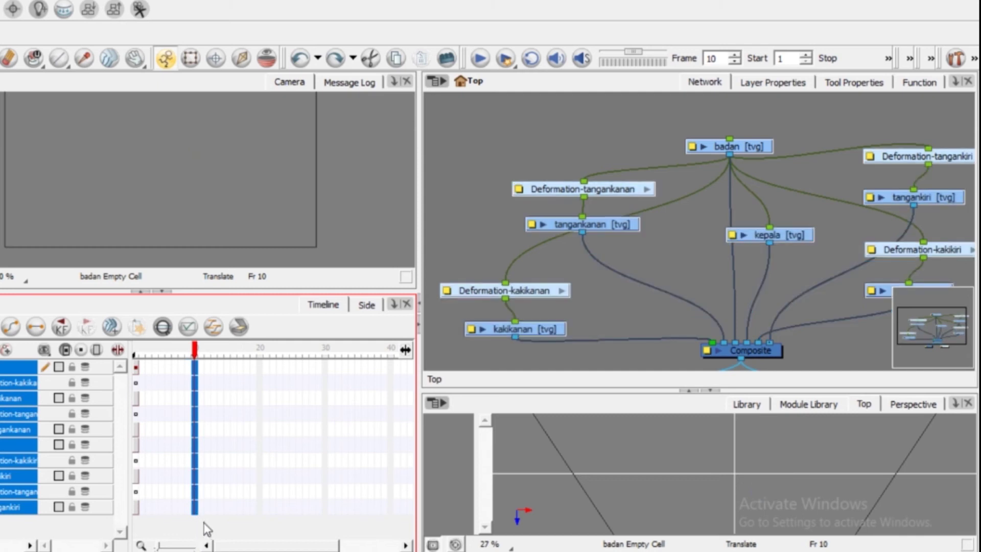
key(F5)
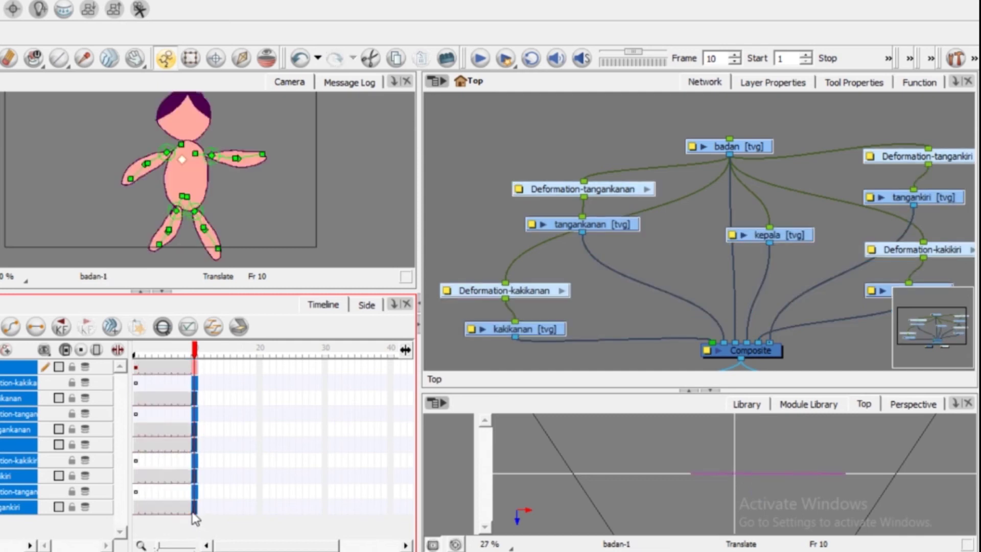
Step: Select the badan node on frame 2 and shift the whole character slightly to the left
click(143, 353)
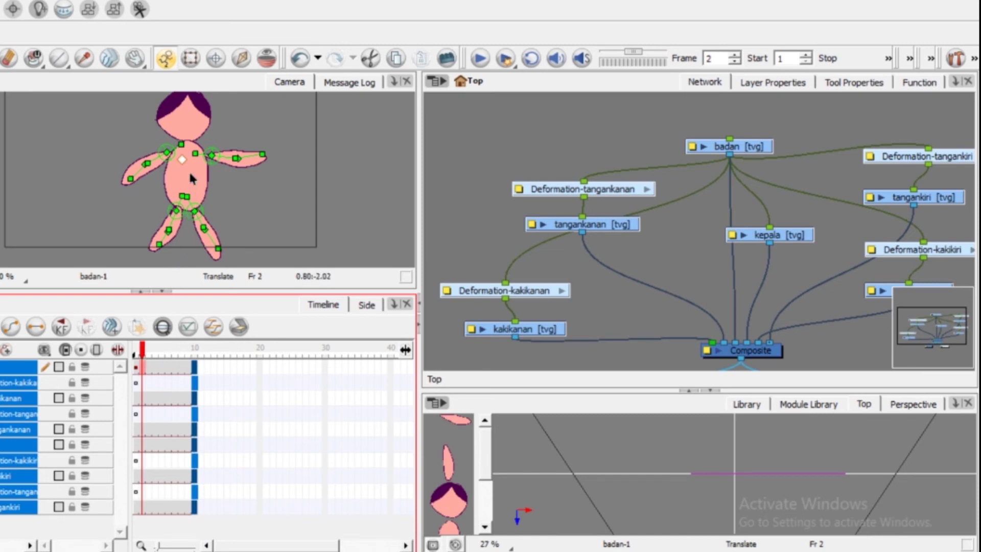
click(744, 149)
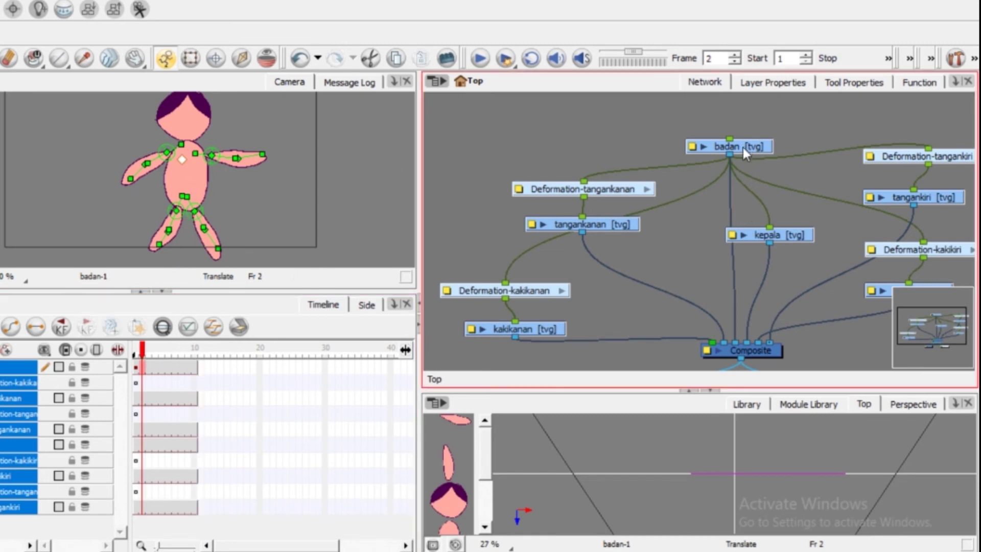
click(205, 177)
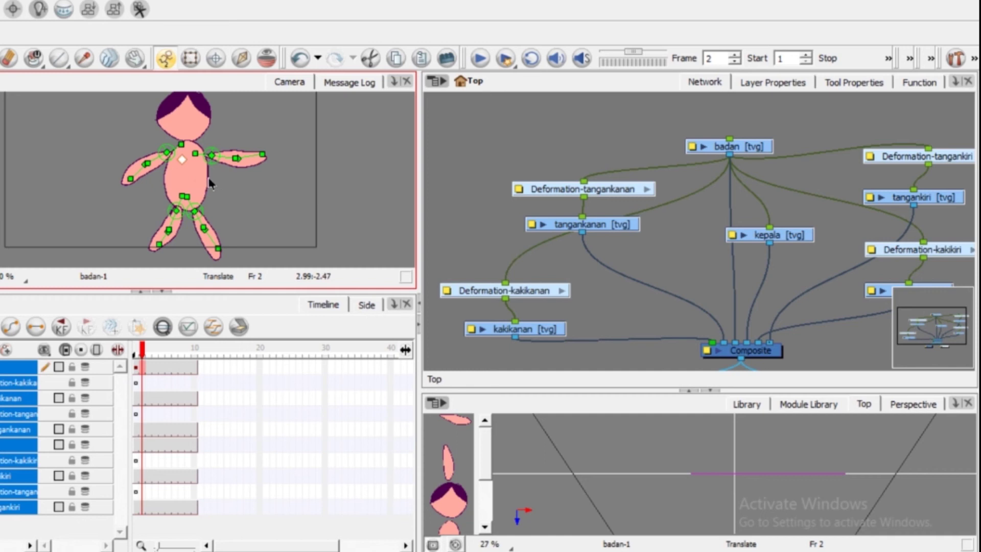
click(724, 149)
click(143, 365)
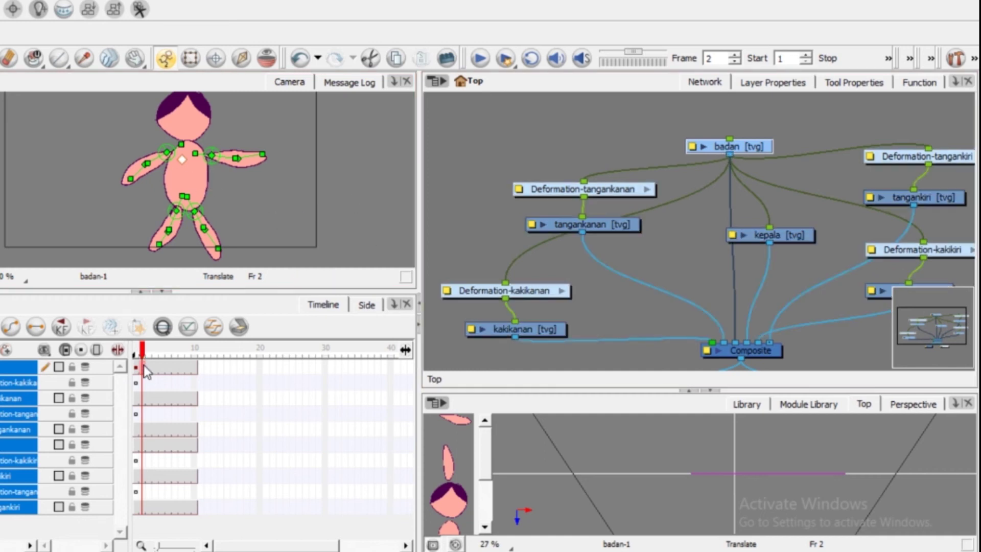
mouse_move(204, 164)
mouse_down()
mouse_move(306, 154)
mouse_move(198, 144)
mouse_up()
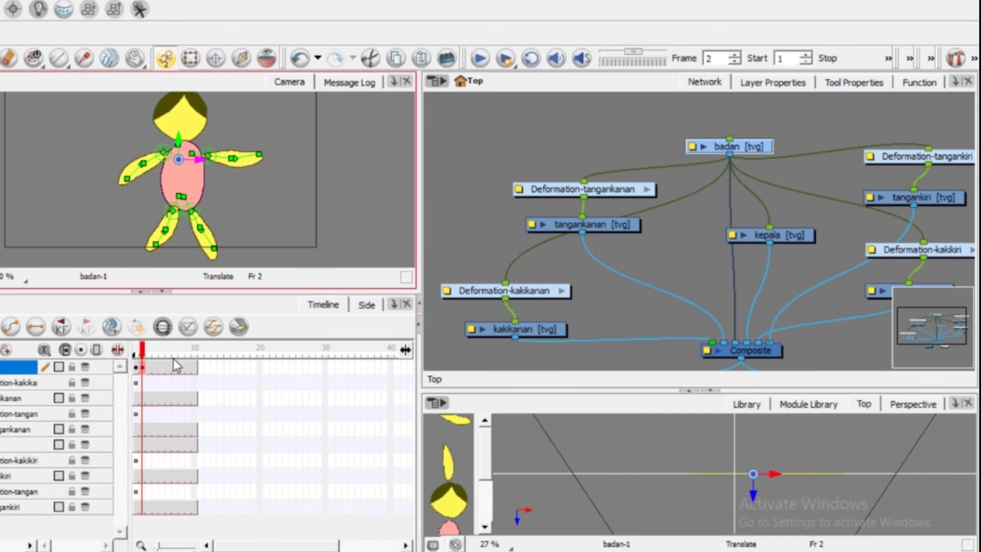
Step: Move the badan body well to the right on frame 10, then scrub back to frame 1
click(198, 371)
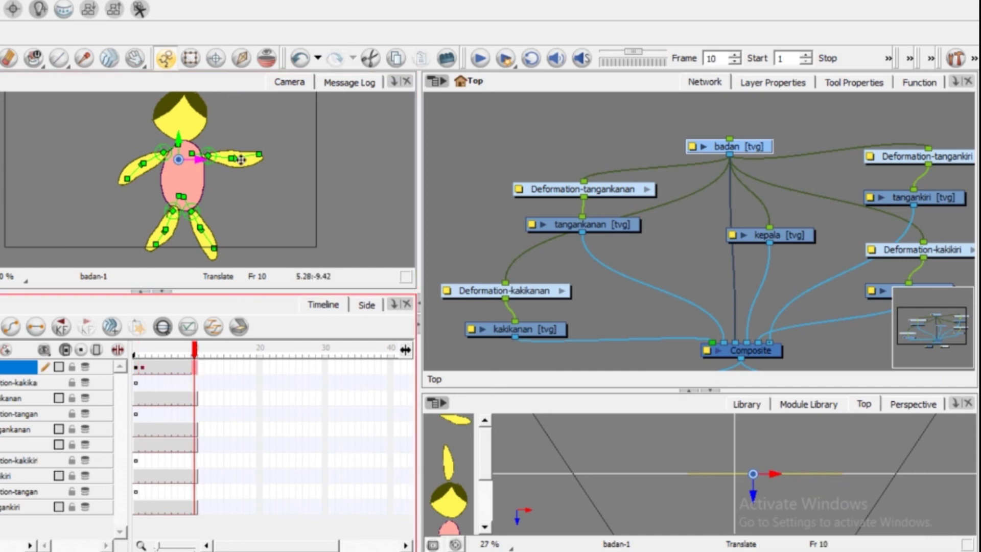
drag(199, 157, 302, 152)
drag(187, 351, 136, 352)
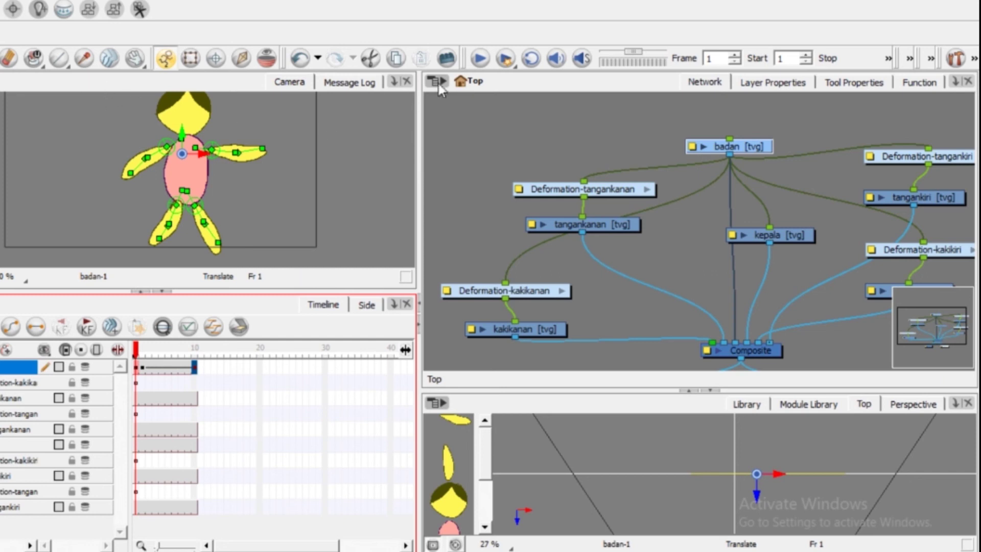
Step: Play the body movement and nudge badan slightly farther left on frame 2
click(480, 60)
click(150, 349)
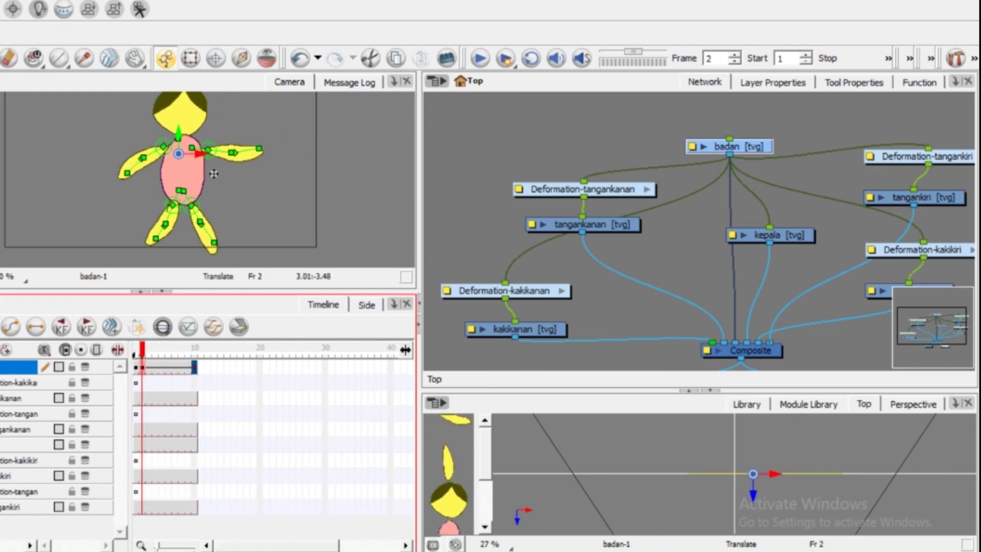
mouse_move(215, 142)
mouse_down()
mouse_move(212, 152)
mouse_move(212, 144)
mouse_up()
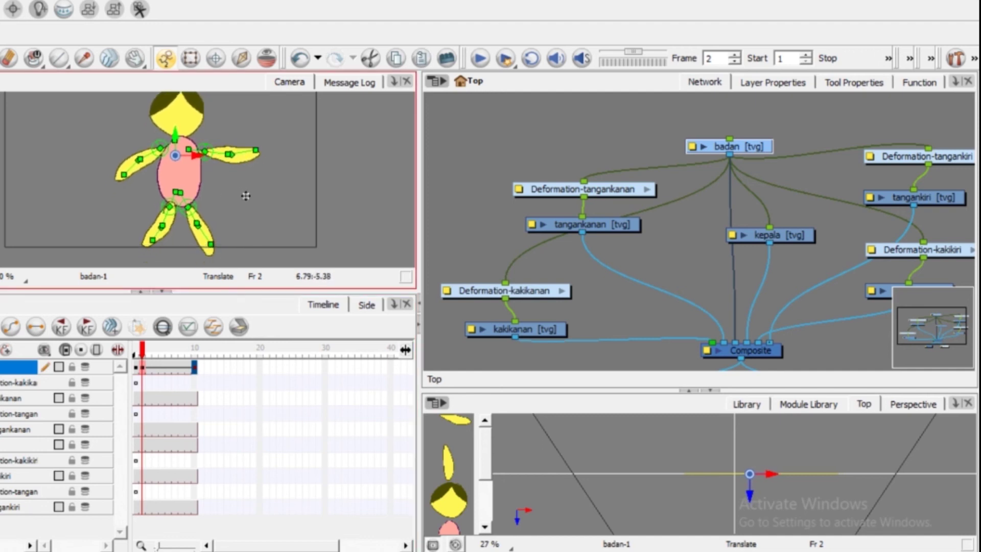
Step: Swing the tangankanan arm down beside the body on frame 3 using its deformation bones
click(880, 196)
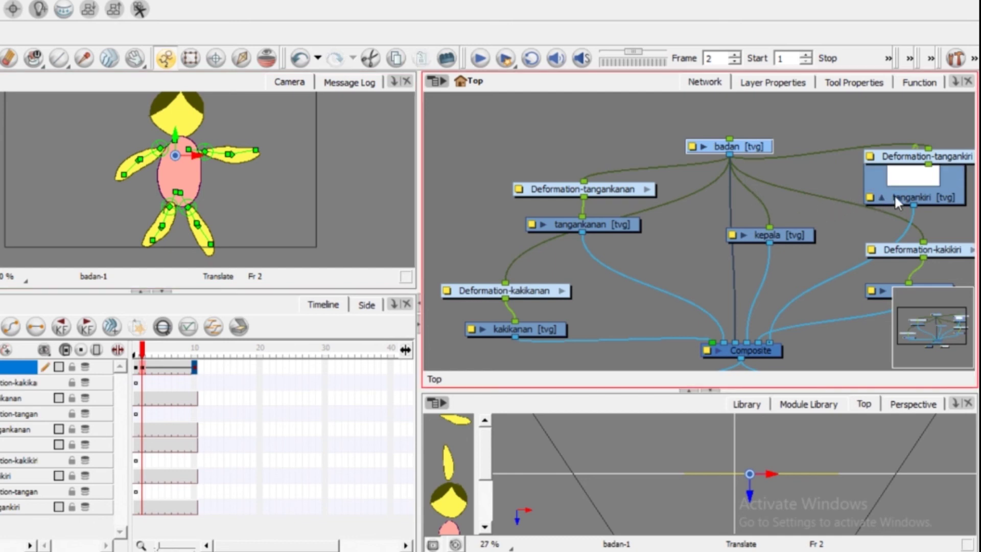
click(894, 199)
key(period)
click(154, 162)
drag(153, 162, 170, 156)
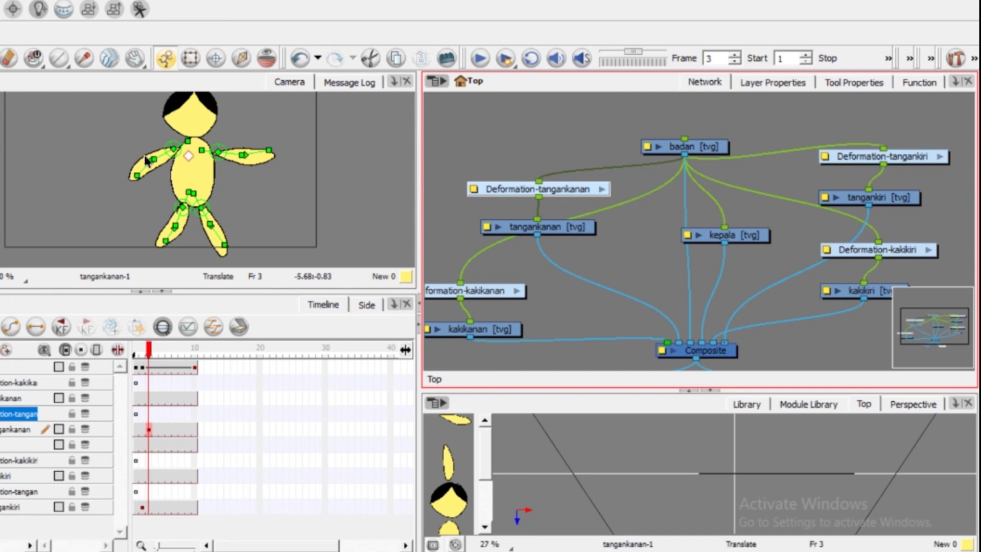
drag(158, 156, 149, 183)
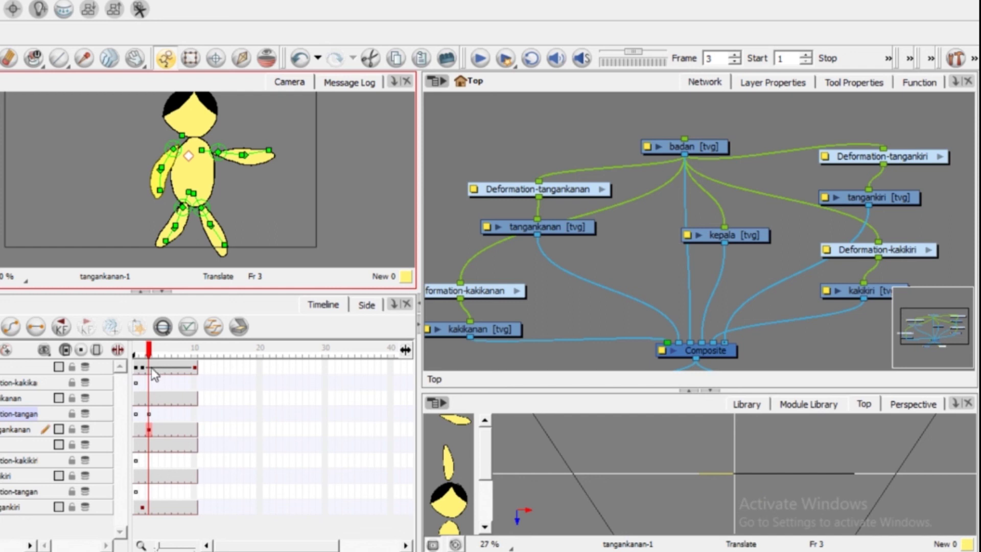
Step: Swing the tangankiri arm down toward the body on frame 4 using its deformation bones
mouse_move(150, 352)
mouse_down()
mouse_move(137, 354)
mouse_move(158, 356)
mouse_up()
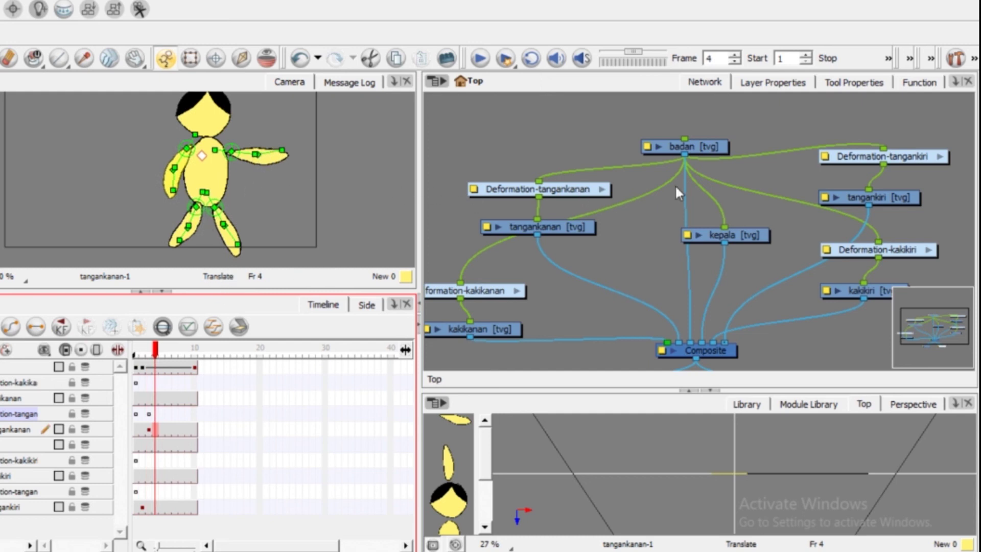
click(871, 156)
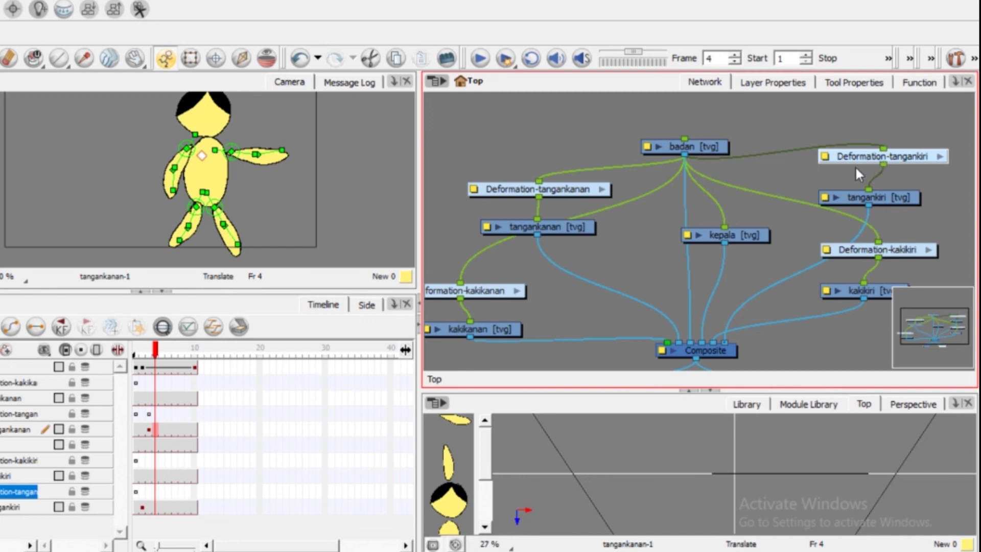
drag(272, 153, 234, 178)
mouse_move(158, 358)
mouse_down()
mouse_move(136, 359)
mouse_move(161, 370)
mouse_up()
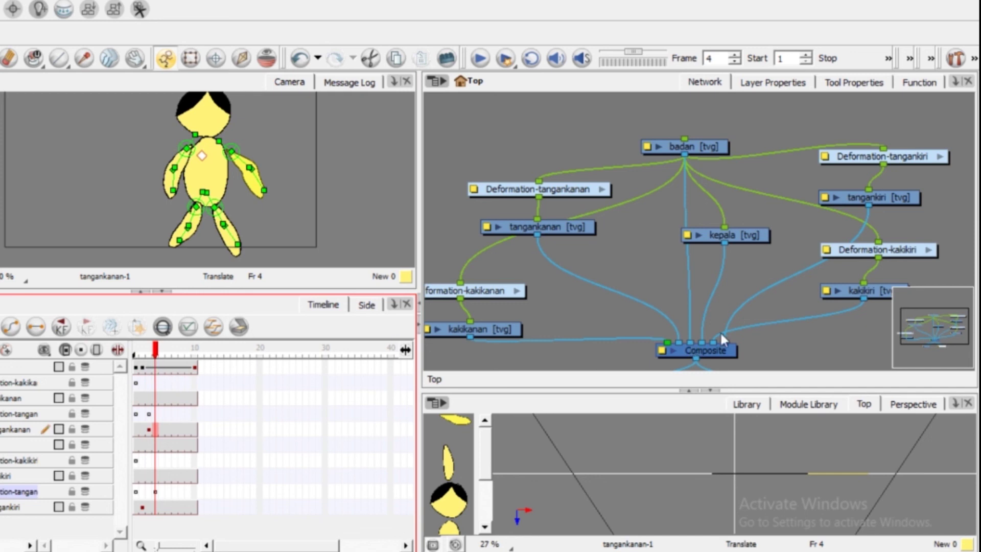
Step: Bend the lower part of the kakikanan leg outward at the knee on frame 4
click(901, 254)
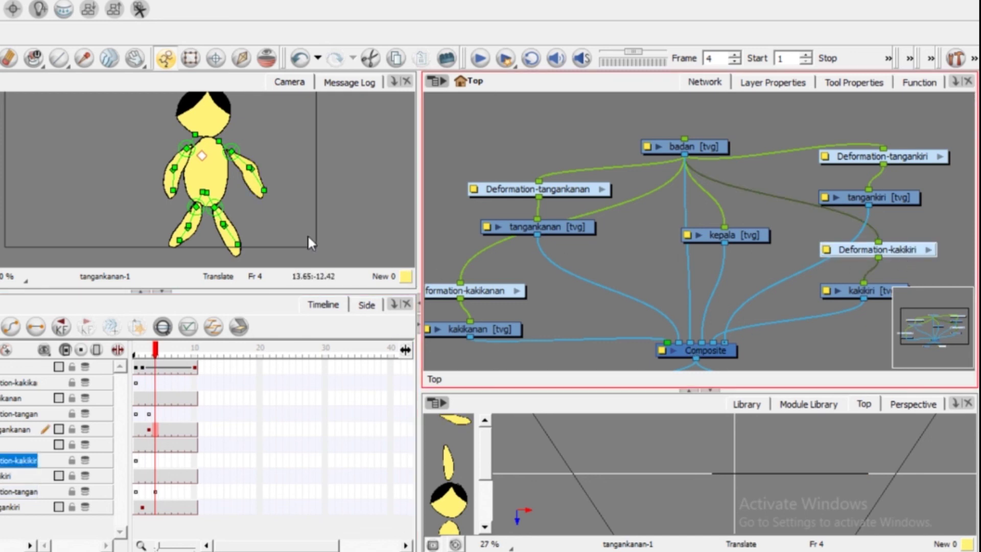
drag(180, 236, 174, 229)
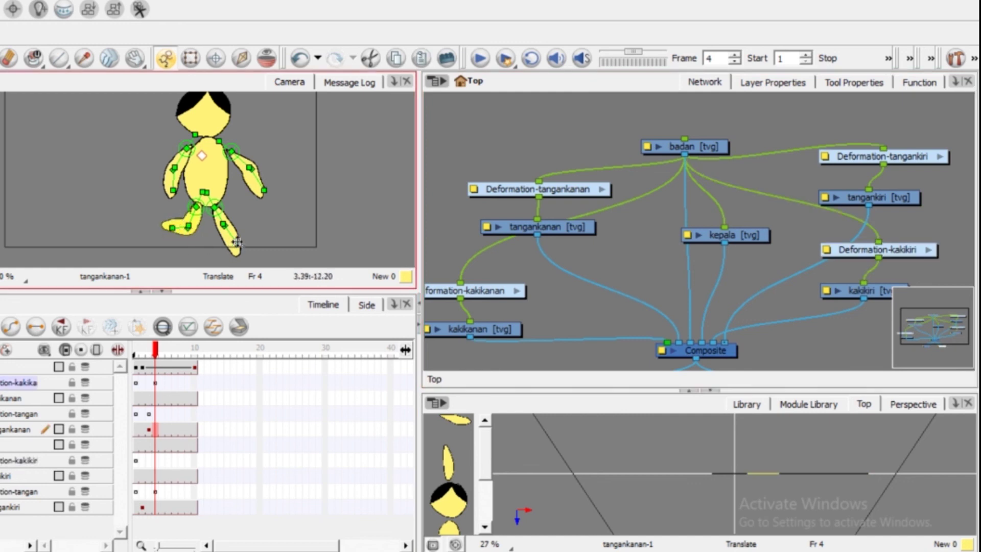
Step: Select the kakikiri leg drawing on frame 4 and nudge it slightly left
click(220, 211)
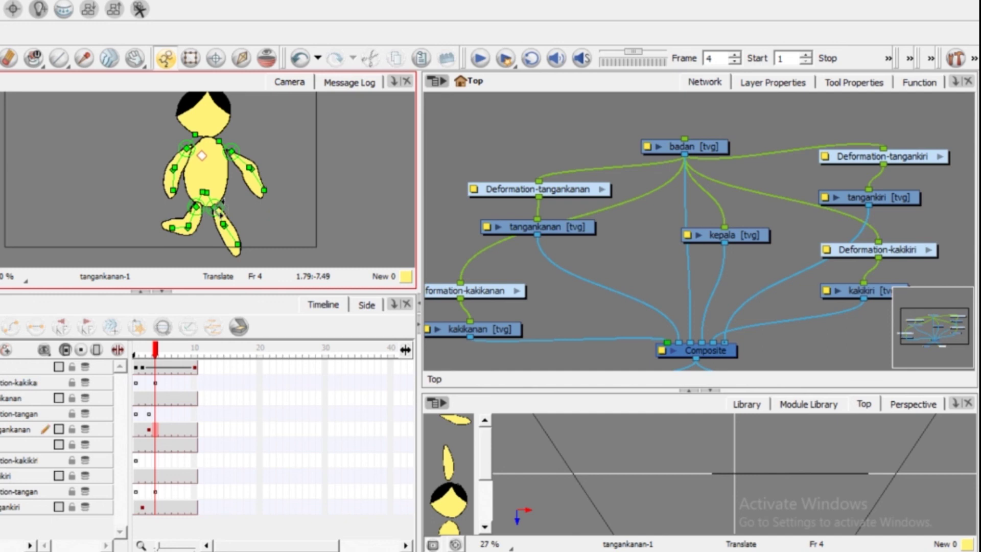
click(222, 217)
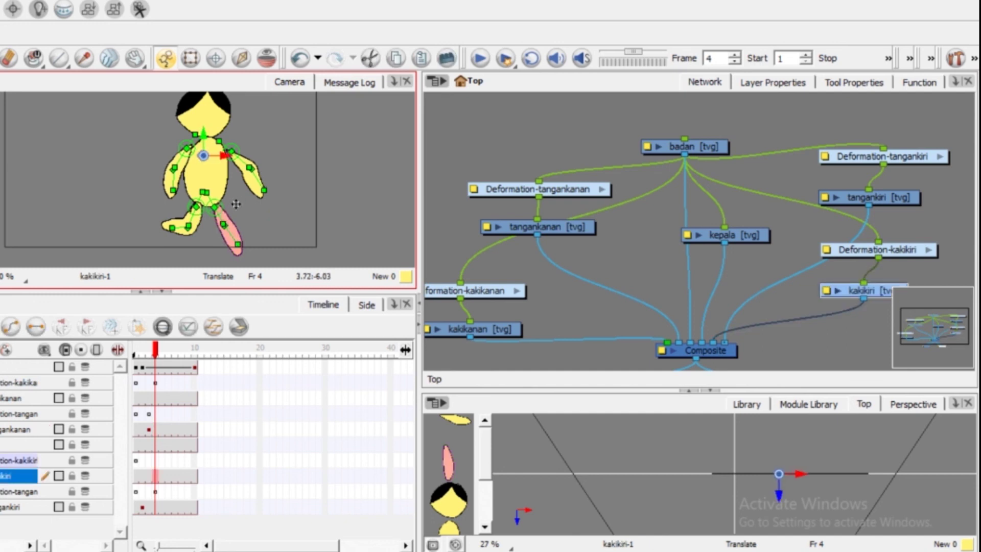
click(915, 158)
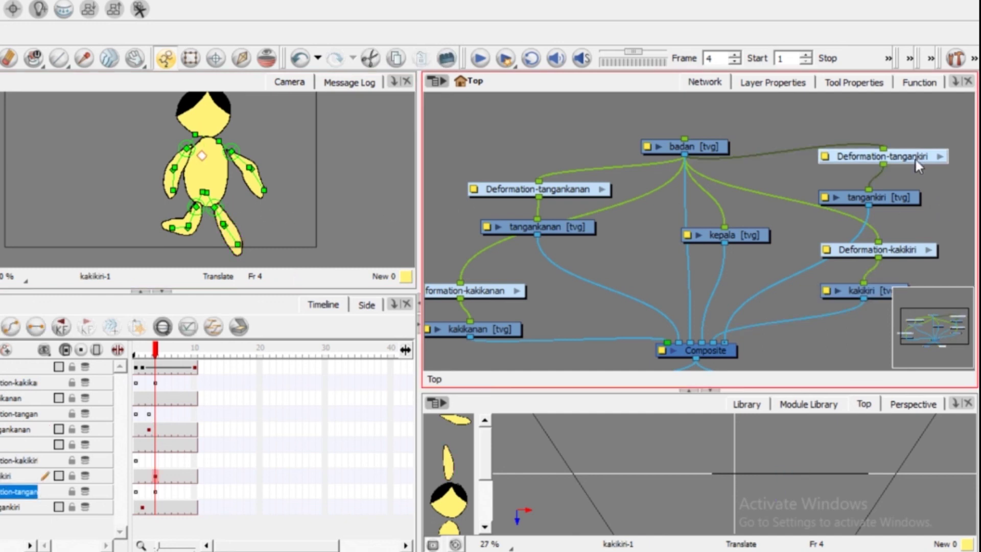
click(227, 200)
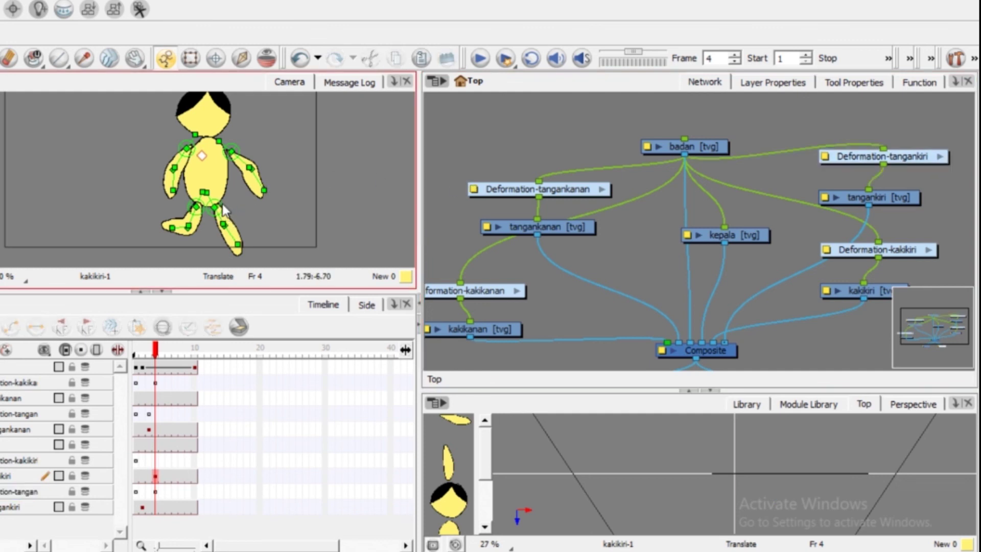
click(223, 204)
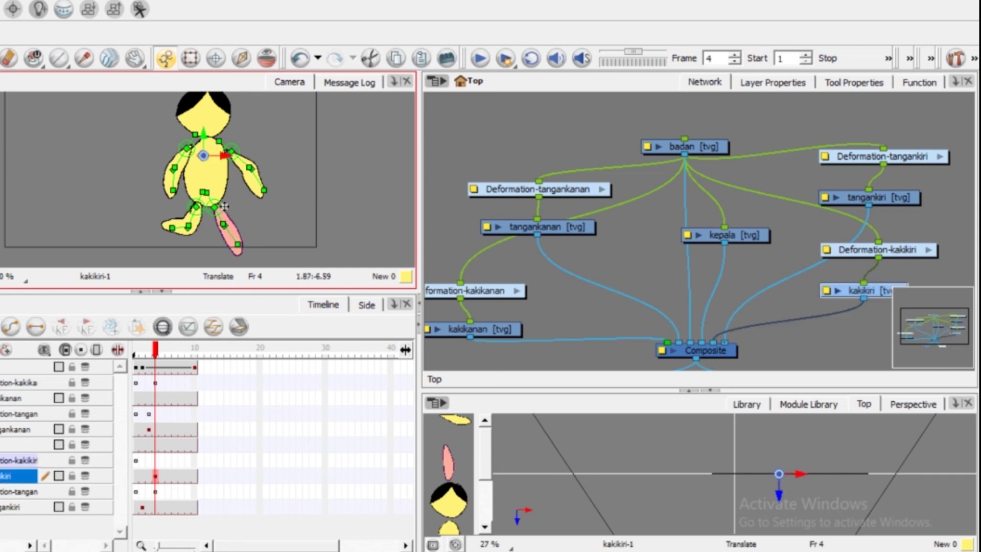
key(Left)
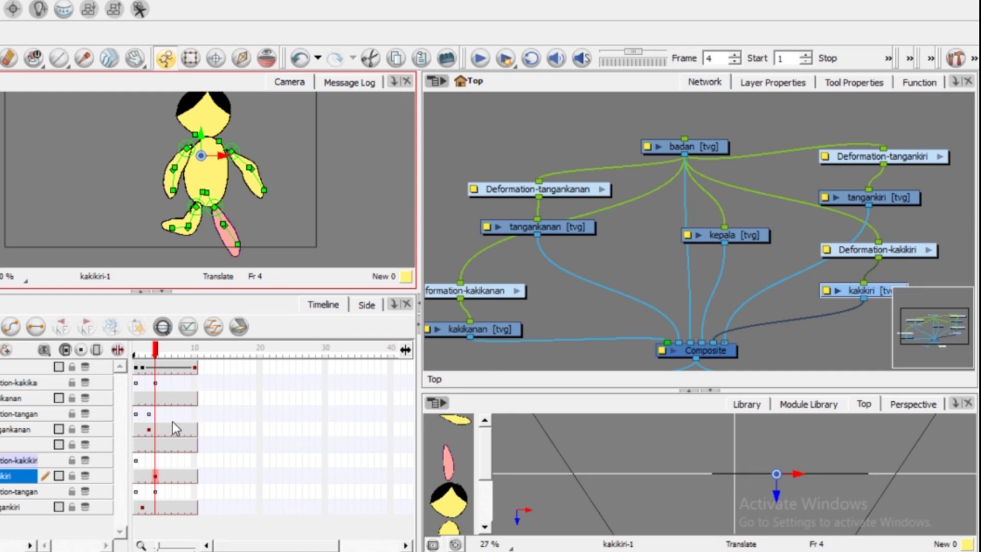
Step: Swing the kakikiri leg inward beneath the body on frame 4 using its deformation bones
click(877, 250)
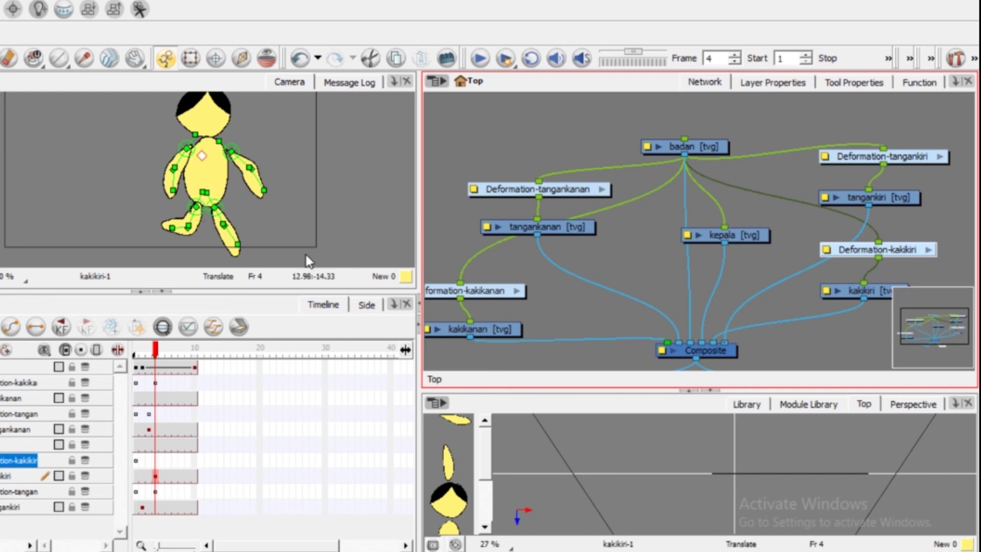
click(223, 207)
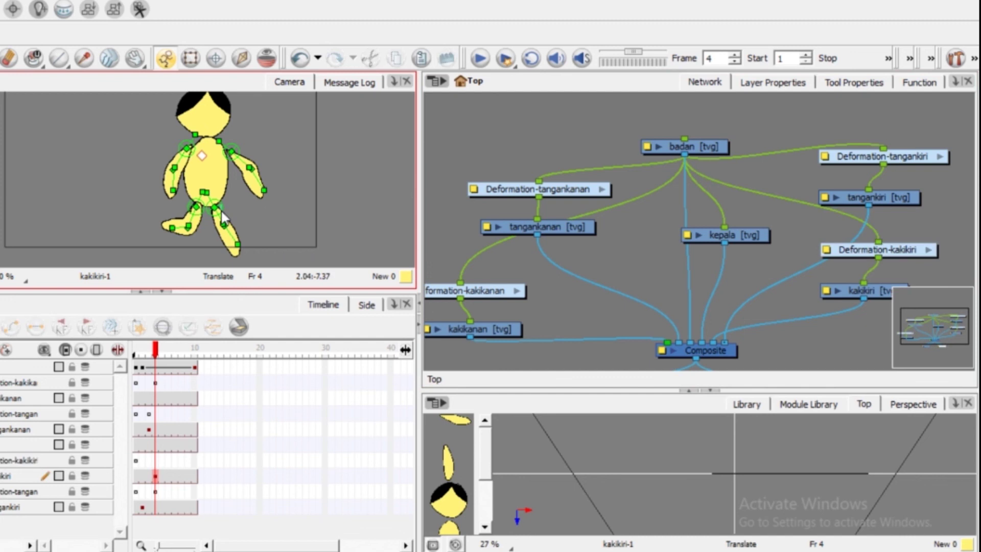
drag(223, 207, 221, 238)
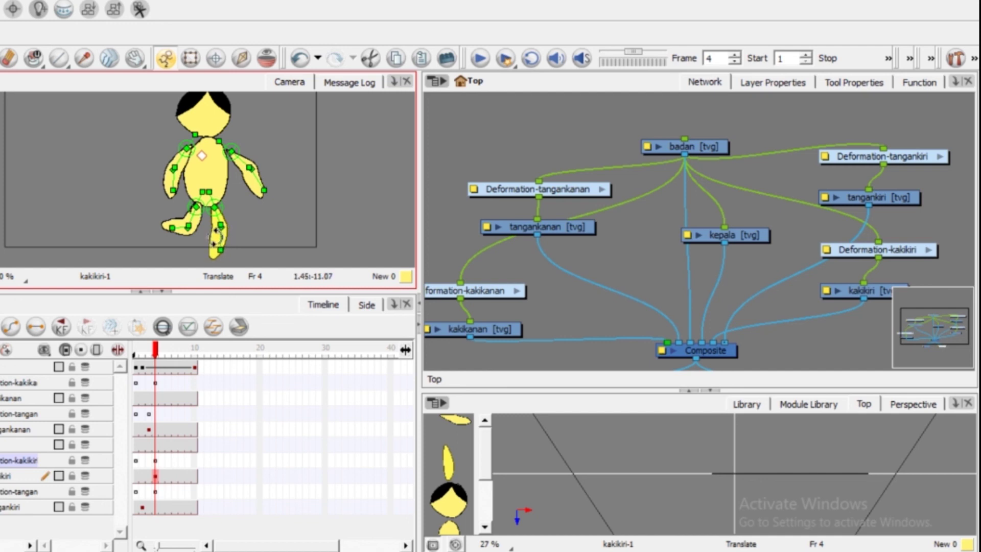
Step: Scrub through the opening frames to check the limb movement, ending on frame 1
click(146, 351)
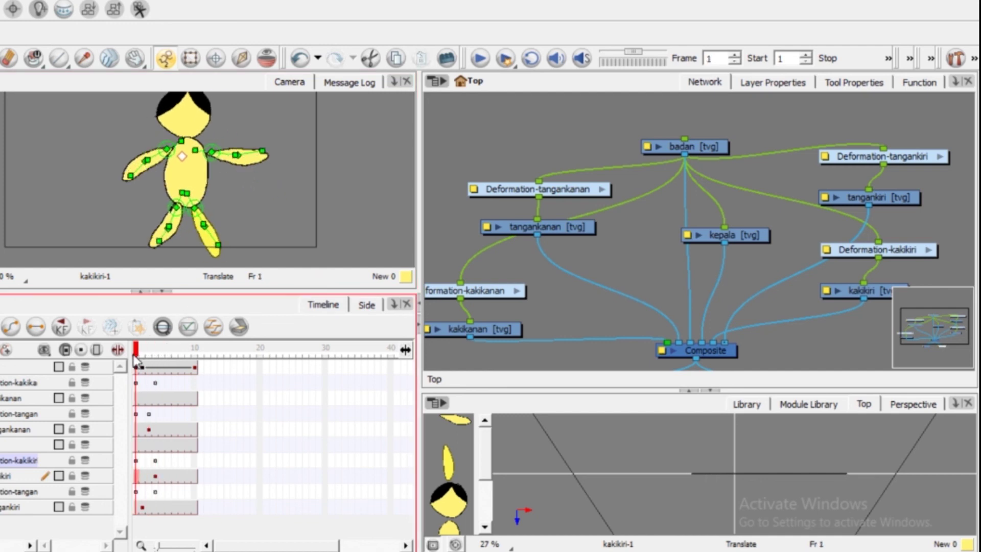
click(149, 357)
mouse_move(148, 357)
mouse_down()
mouse_move(177, 354)
mouse_move(136, 356)
mouse_up()
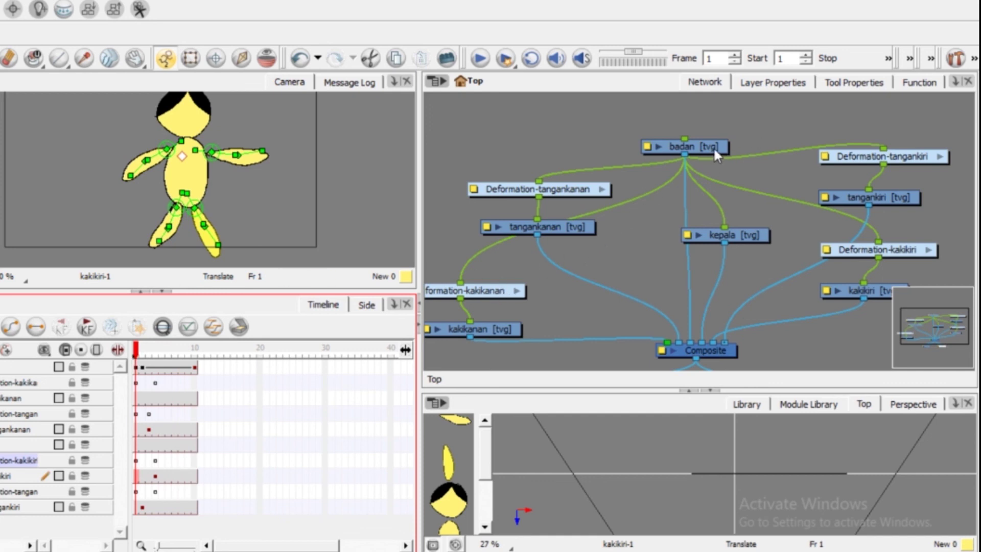
Step: Move badan higher in the network and arrange the tangankanan and kakikanan nodes with their deformations in one column
drag(709, 144, 717, 110)
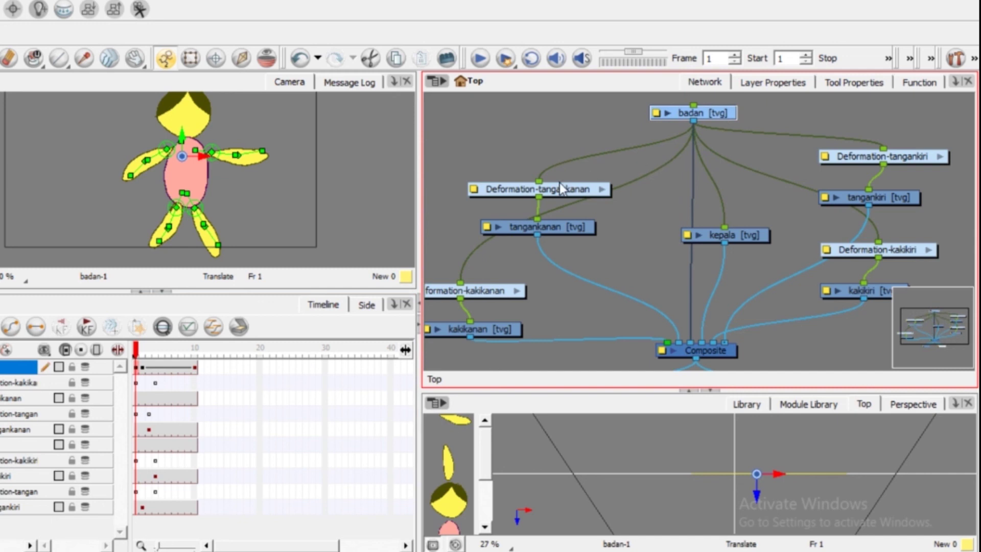
drag(498, 327, 540, 326)
drag(492, 289, 549, 288)
drag(557, 224, 546, 230)
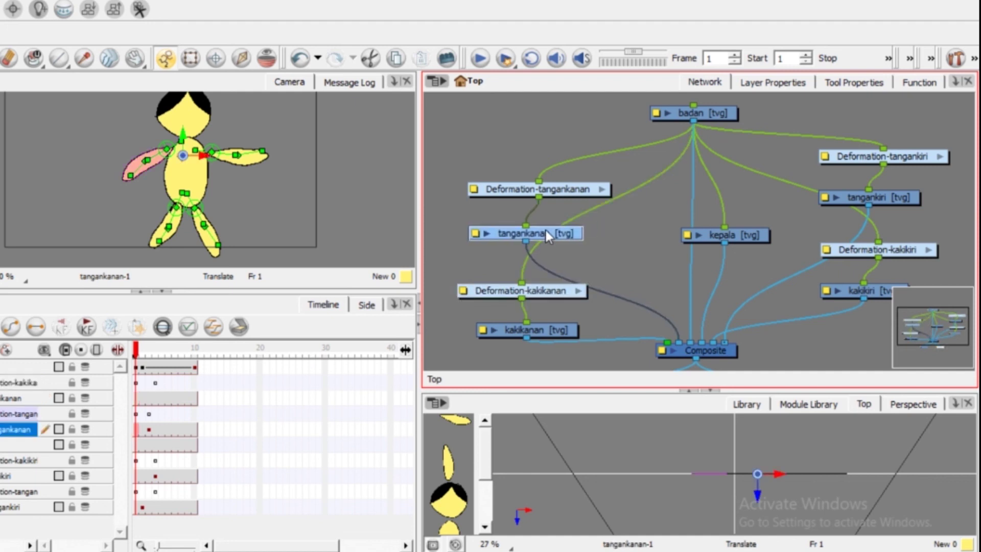
drag(556, 187, 549, 194)
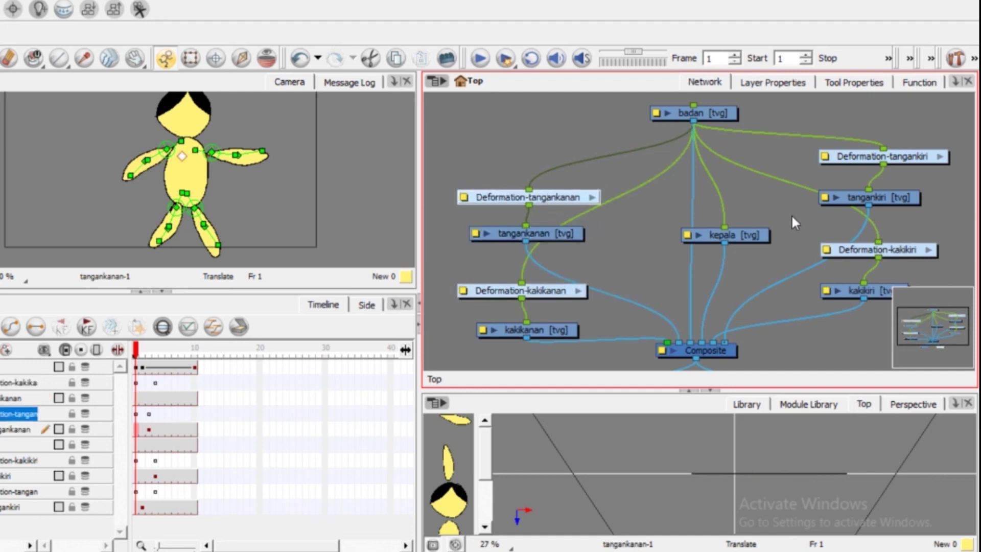
Step: Arrange the kakikiri and tangankiri nodes with their deformations closer to the Composite, and place kepala directly beneath badan
drag(850, 293, 809, 314)
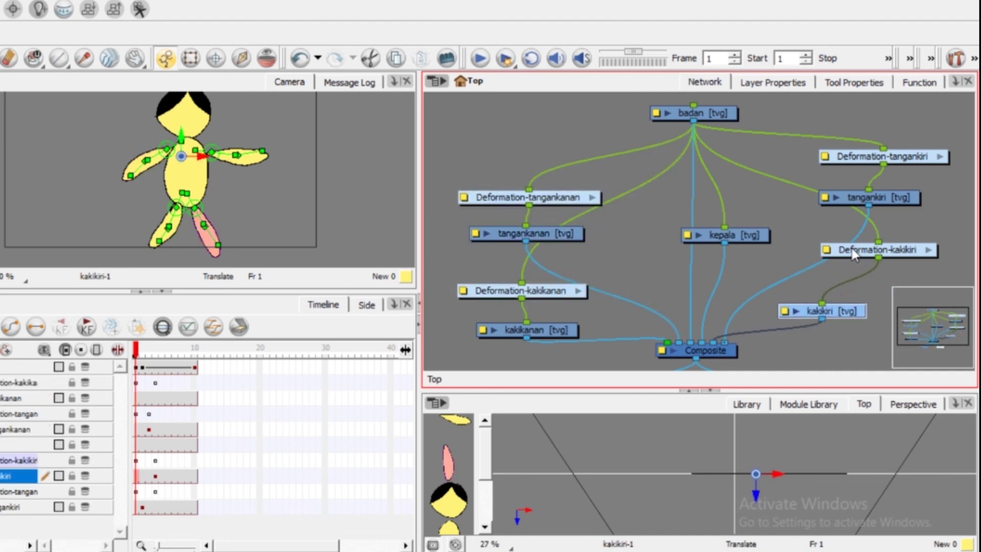
drag(852, 252, 803, 283)
drag(863, 198, 850, 236)
drag(869, 156, 840, 204)
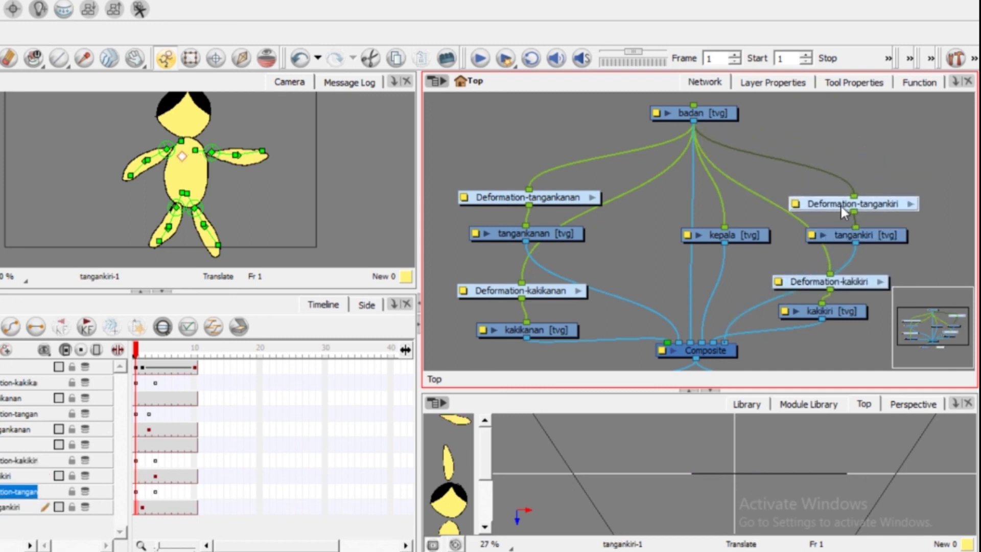
drag(753, 231, 724, 230)
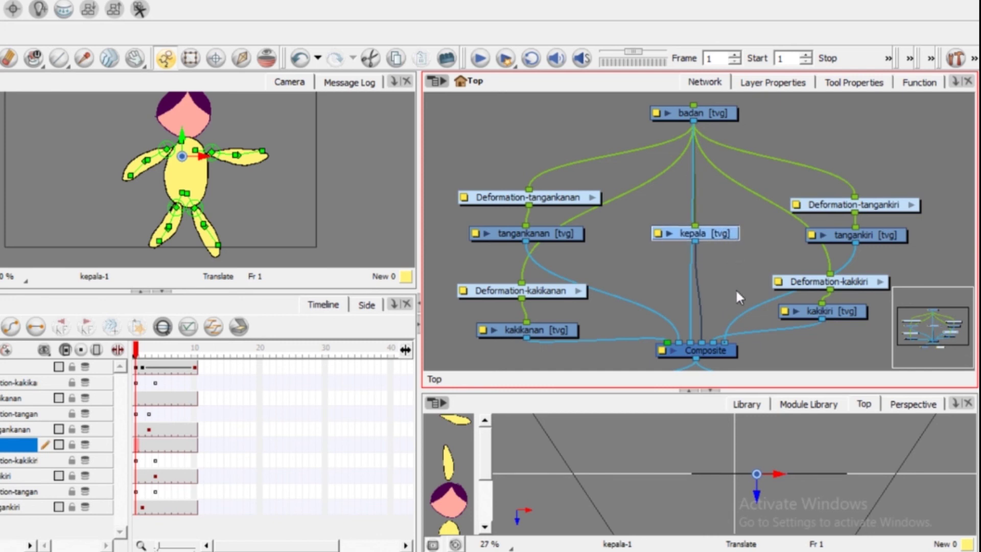